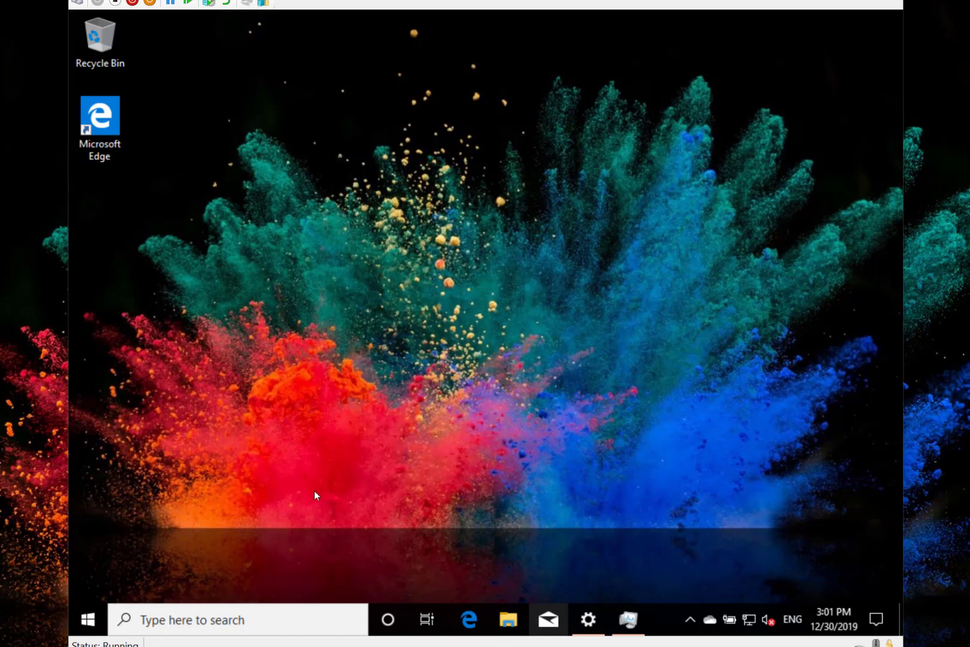
Search 'winver' from Start to show About Windows: Version 2004, OS Build 19041.1.
click(88, 620)
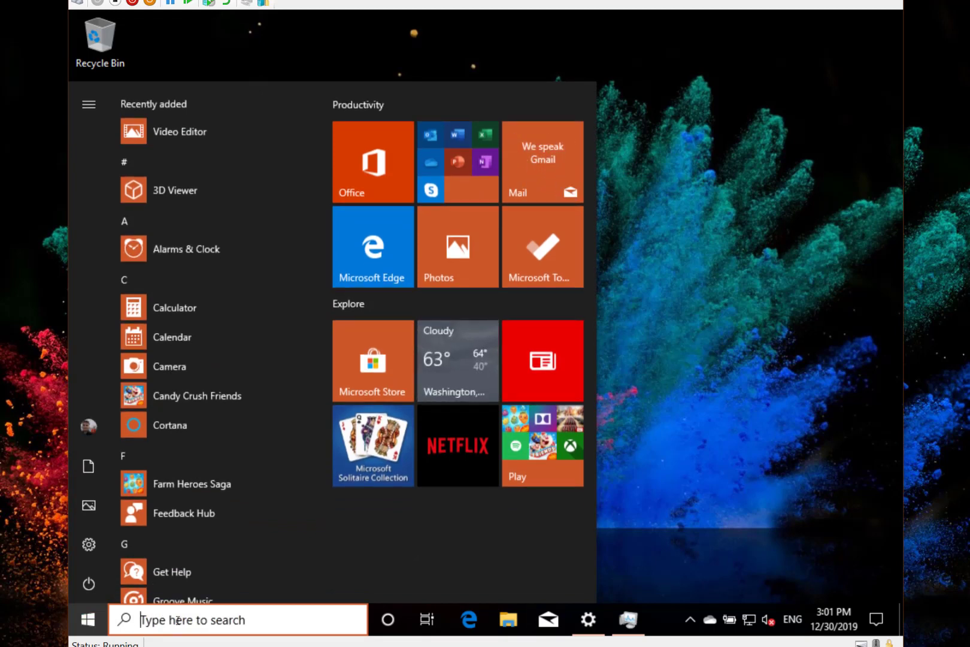
text(winver)
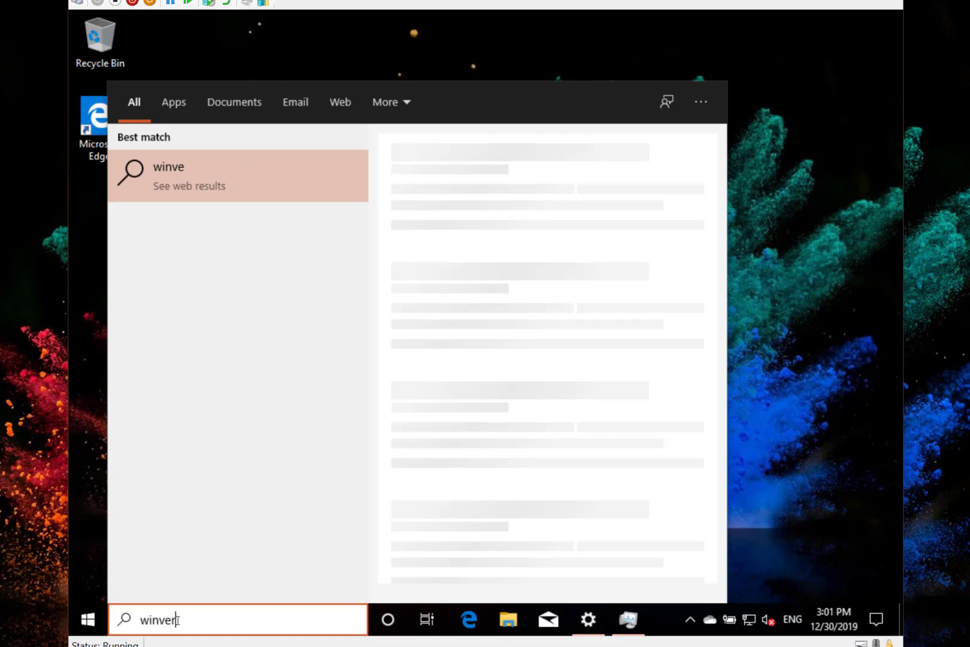
click(213, 173)
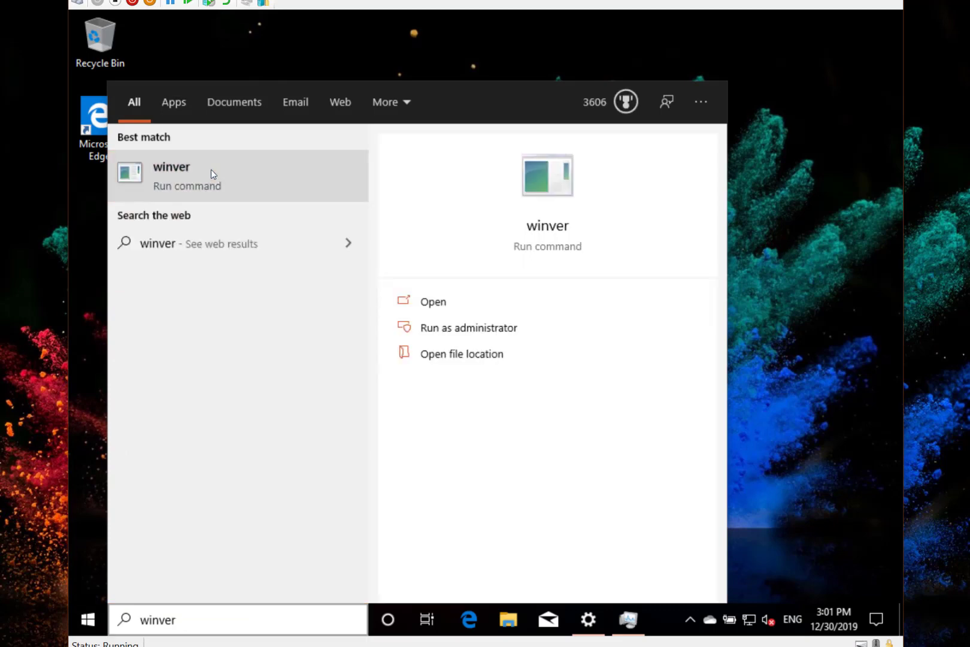
click(211, 174)
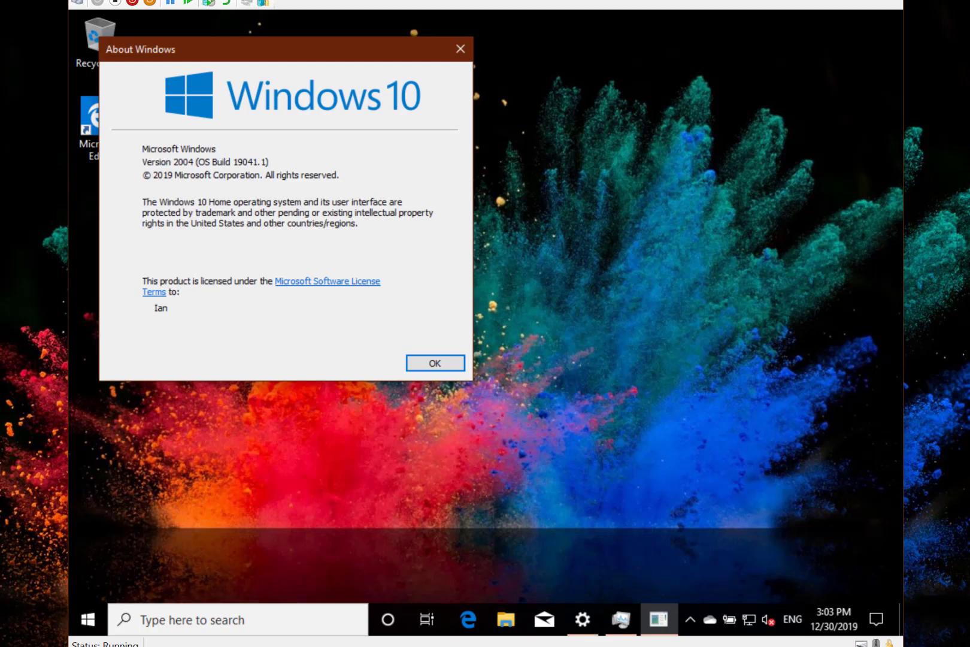
Dismiss About Windows with OK, then open and close the host's Cortana listening panel.
click(431, 363)
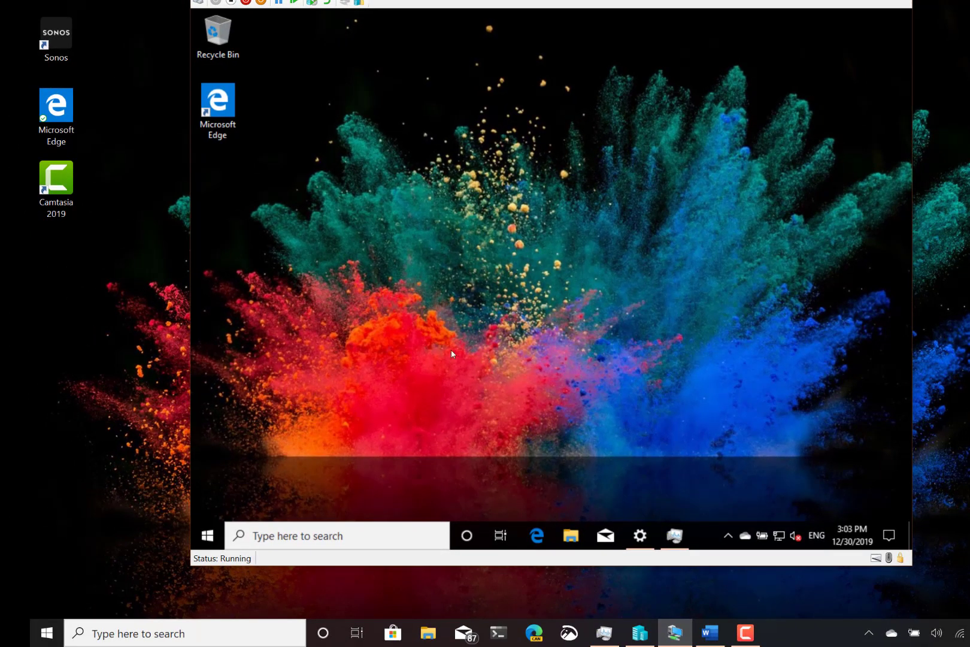
click(323, 633)
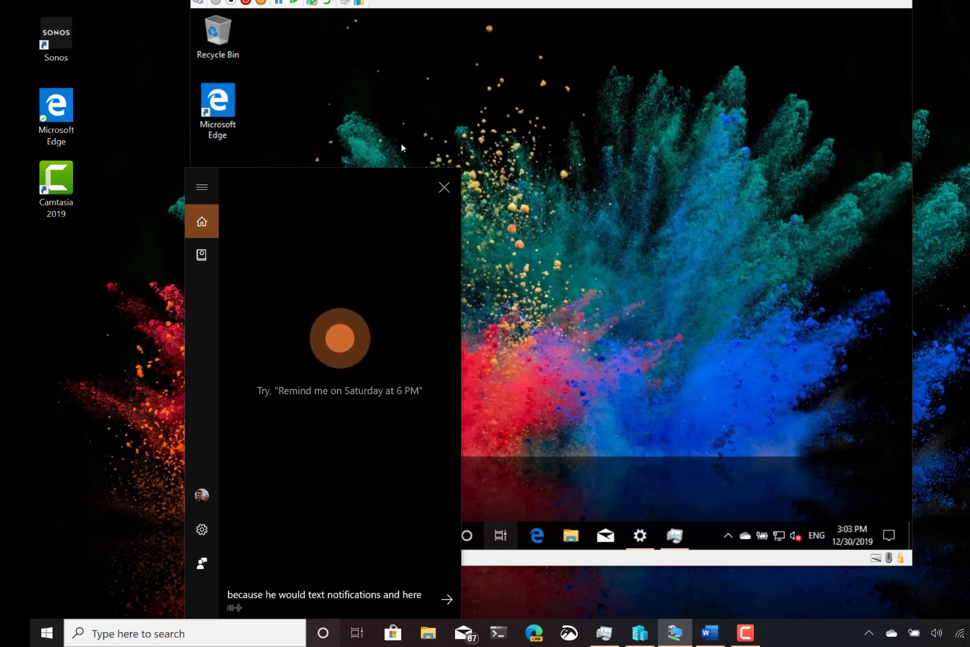
click(444, 184)
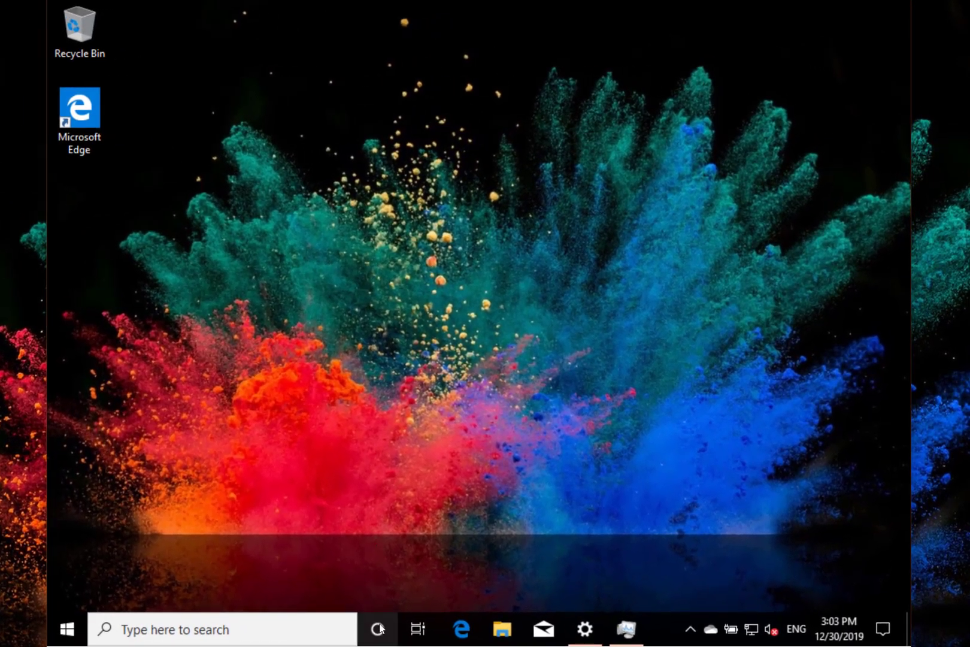
Ask Cortana to 'send an email', then cancel the email draft.
click(378, 628)
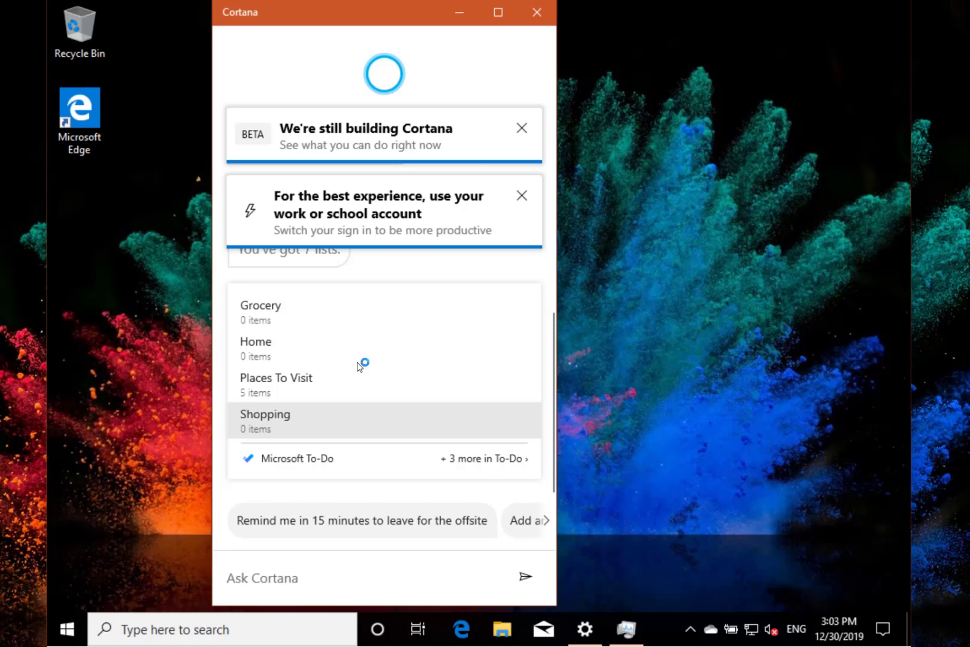
scroll(385, 526, right, 1)
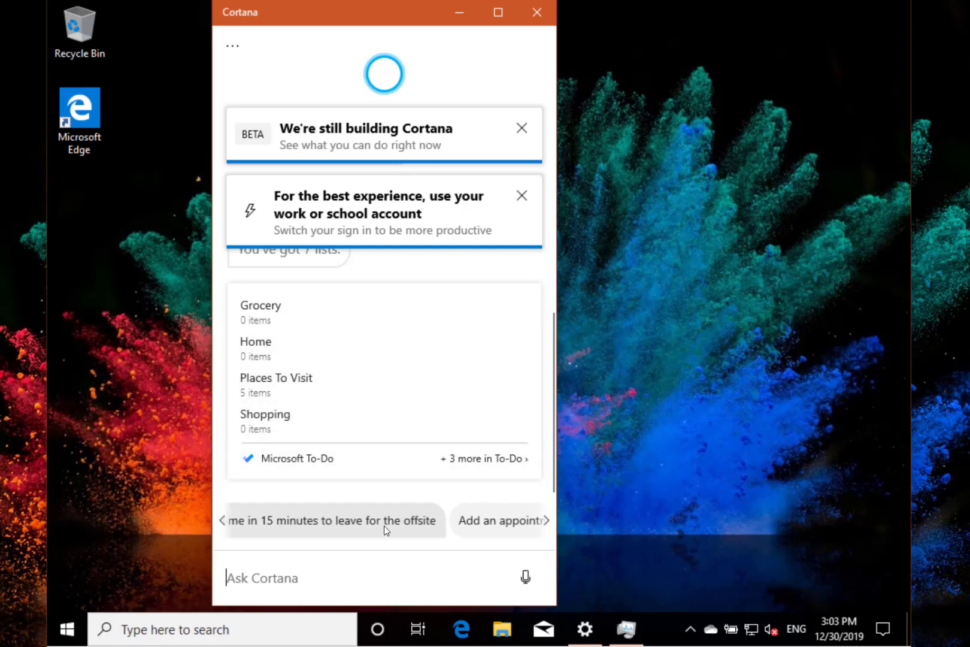
click(326, 574)
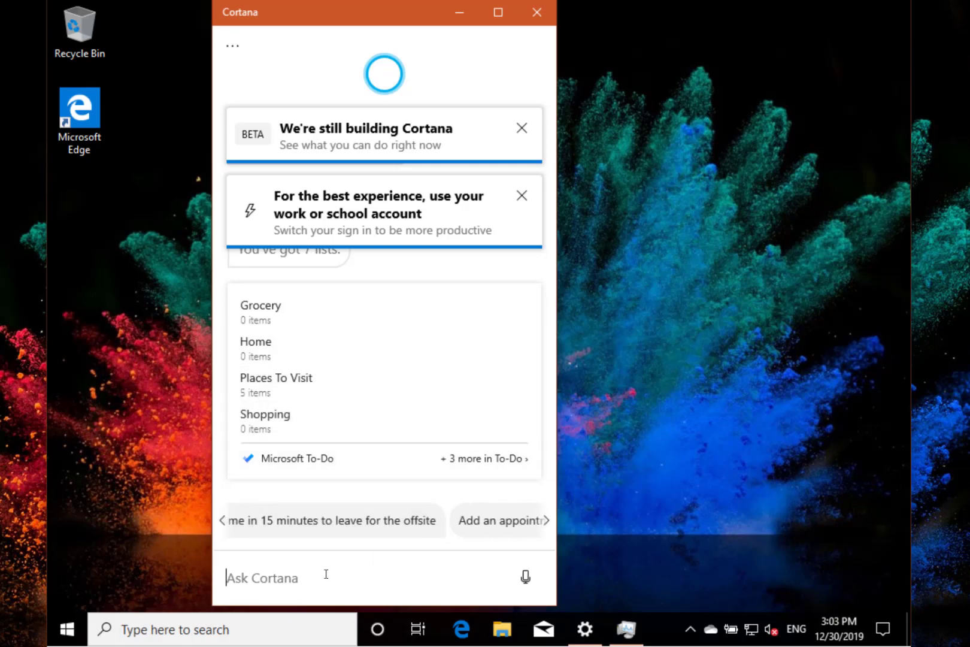
text(send a)
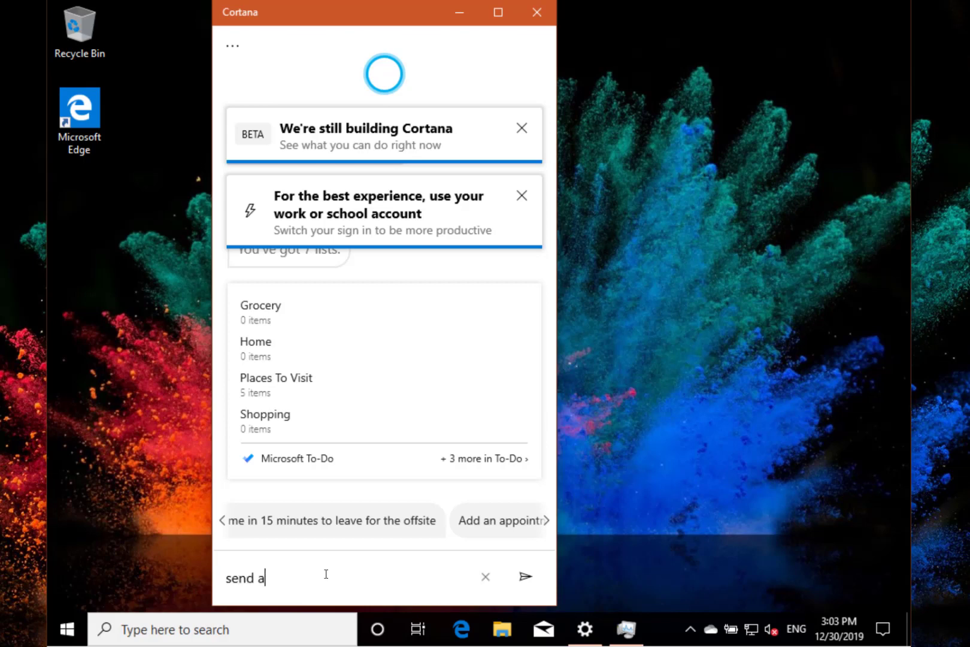
text(n email)
key(Return)
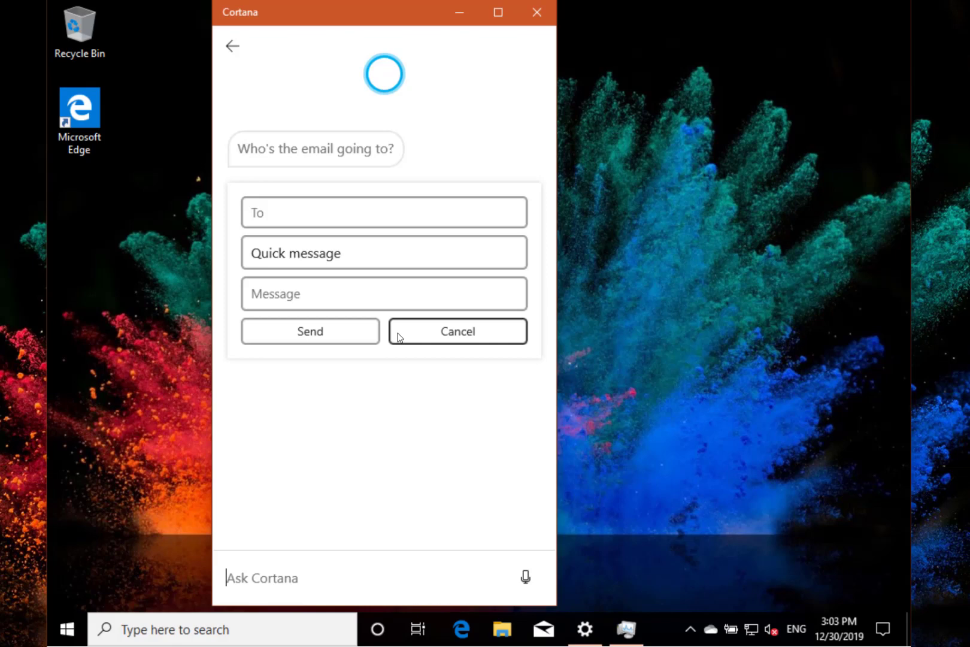
text(sen)
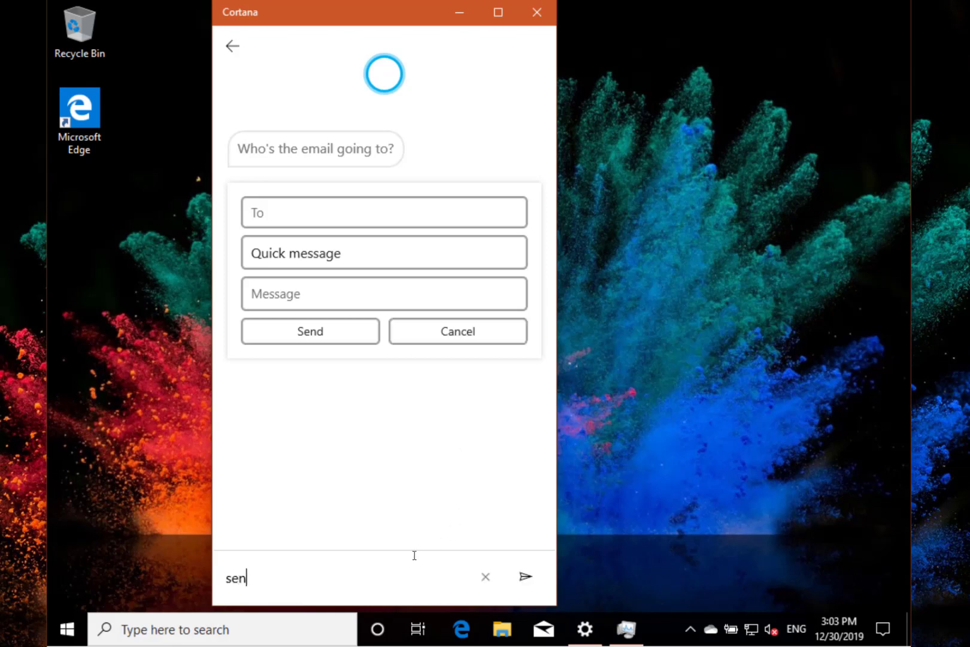
text(d an email to)
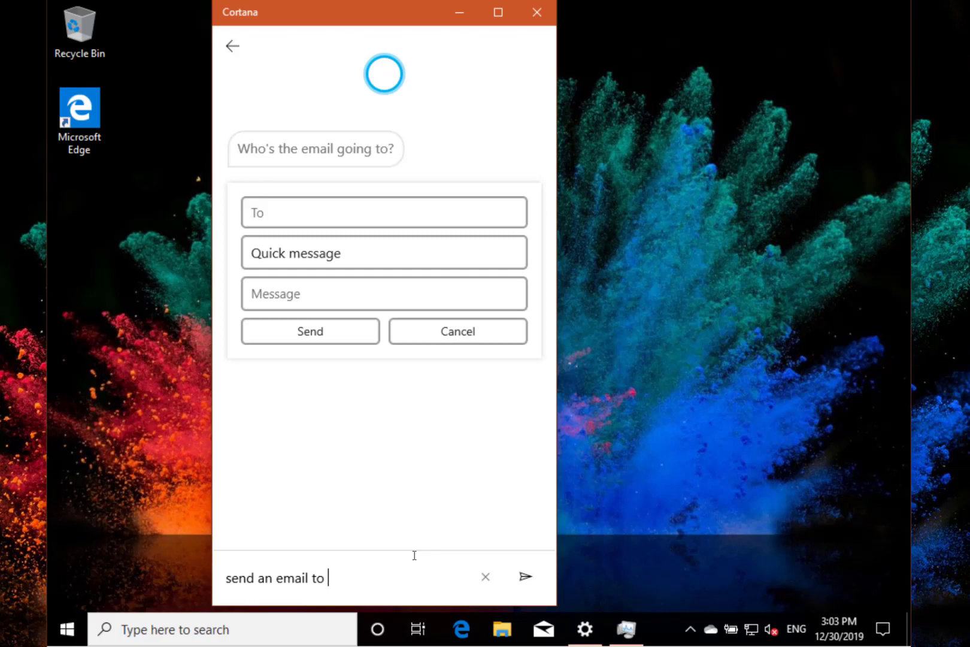
click(450, 326)
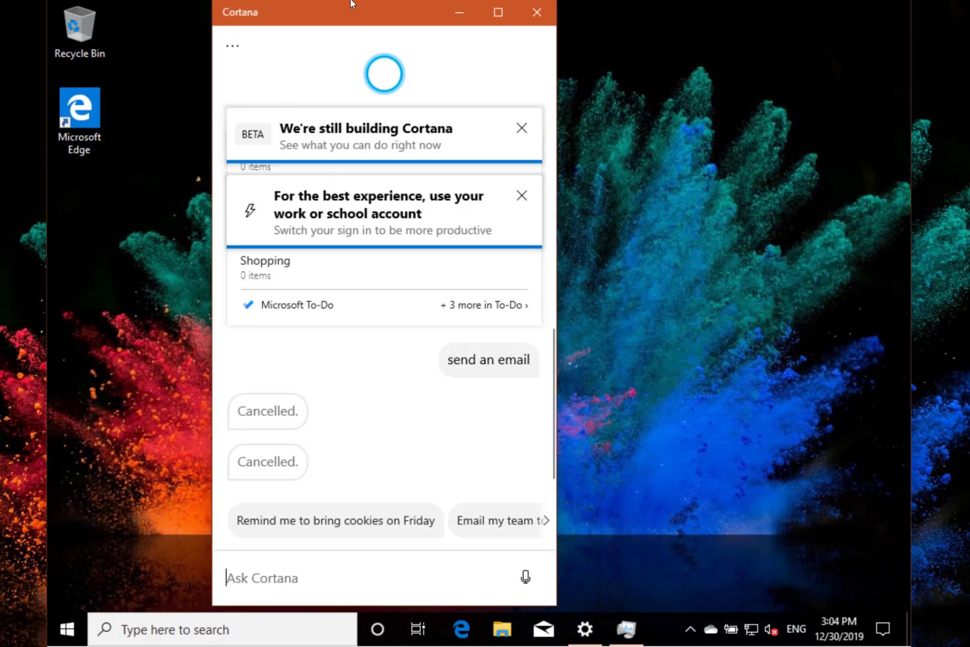
Drag Cortana's top edge down to shorten its window.
drag(353, 0, 384, 59)
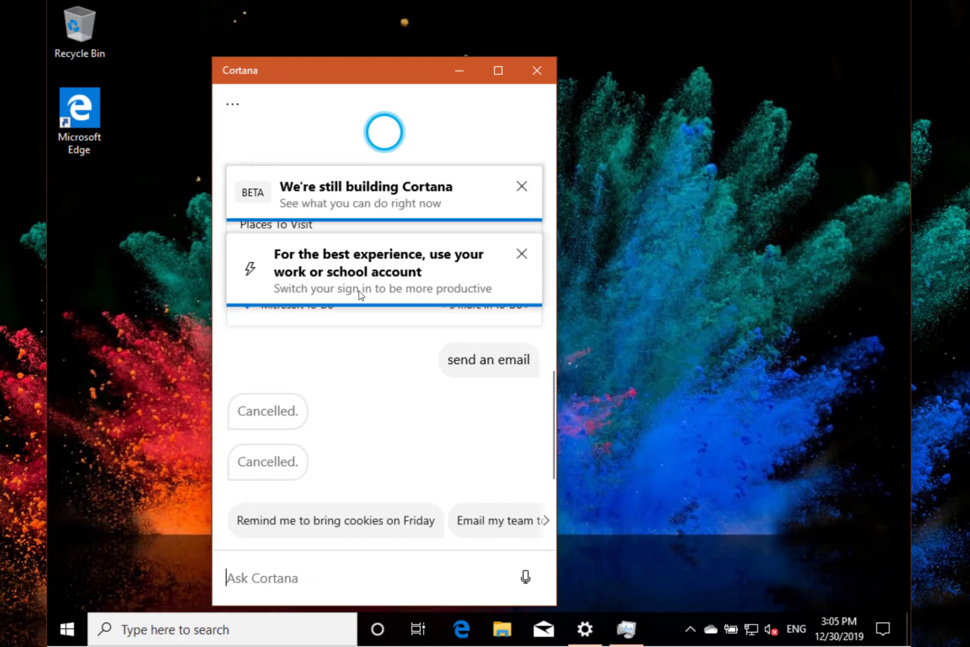
Minimize Cortana, dismiss the search panel, and open File Explorer at Quick access.
click(455, 65)
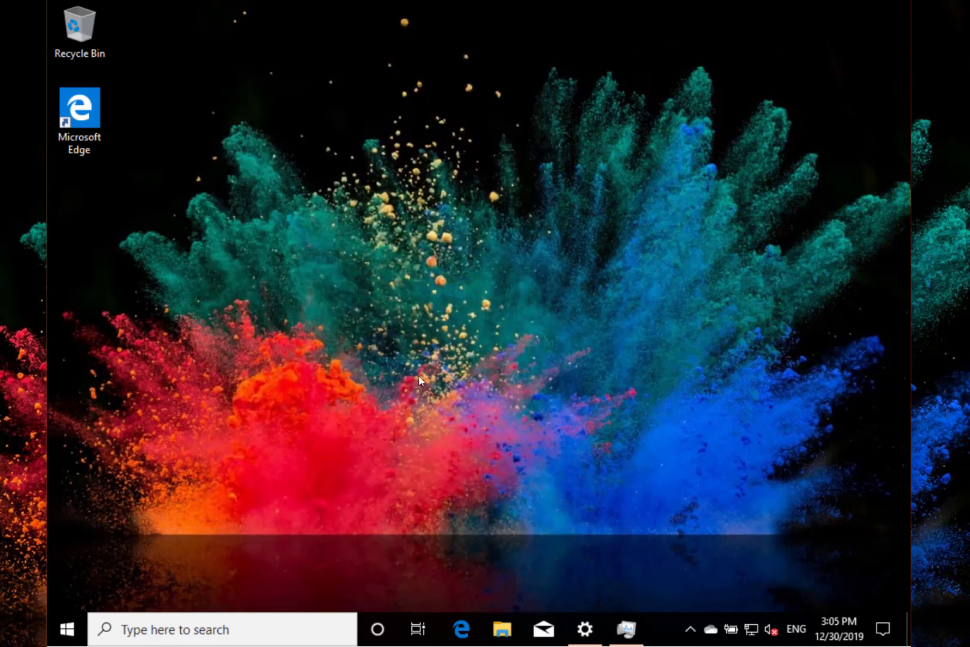
click(267, 628)
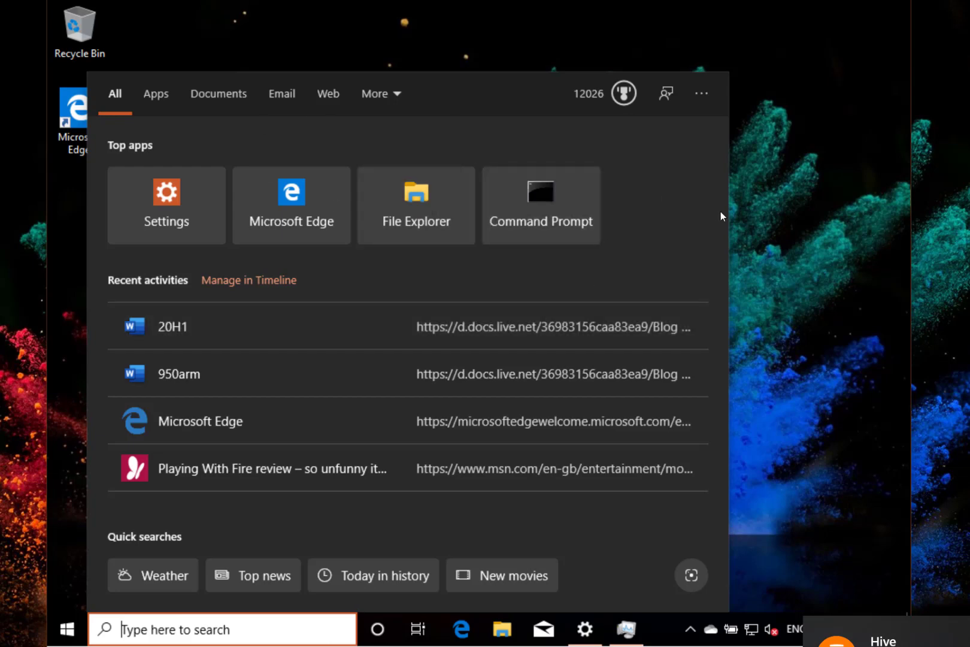
click(509, 638)
click(509, 638)
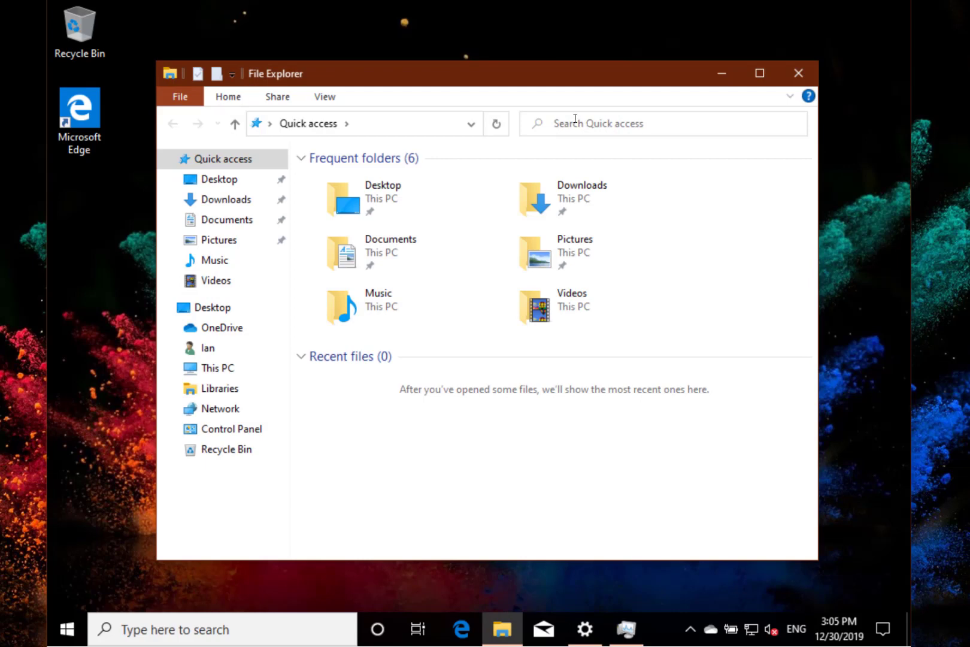
Search Quick access for 'dig', review matches like The Digital Lifestyle Show.docx, then dismiss suggestions.
click(575, 119)
text(di)
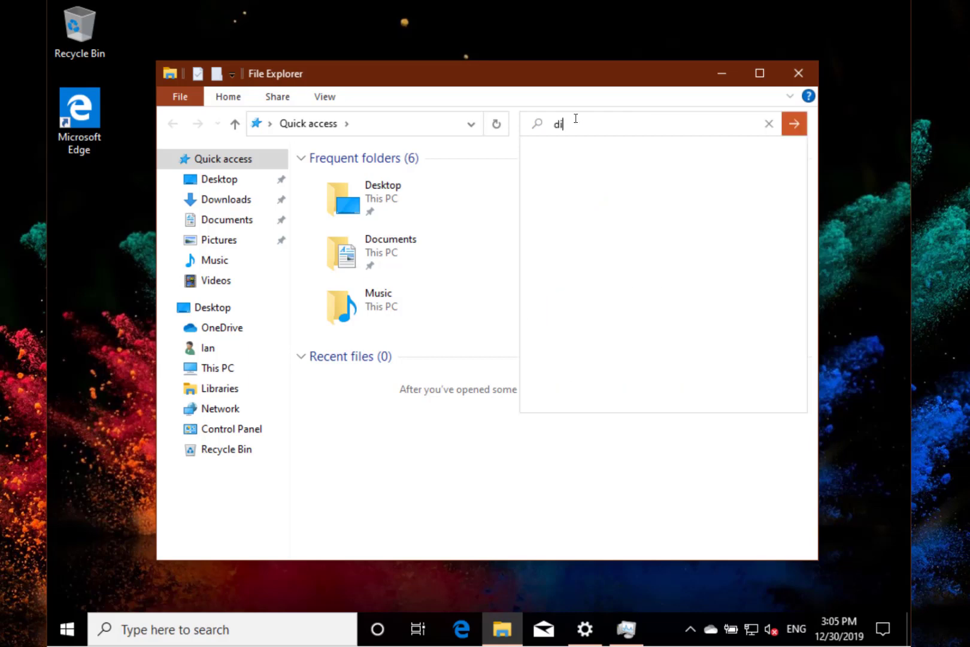
text(g)
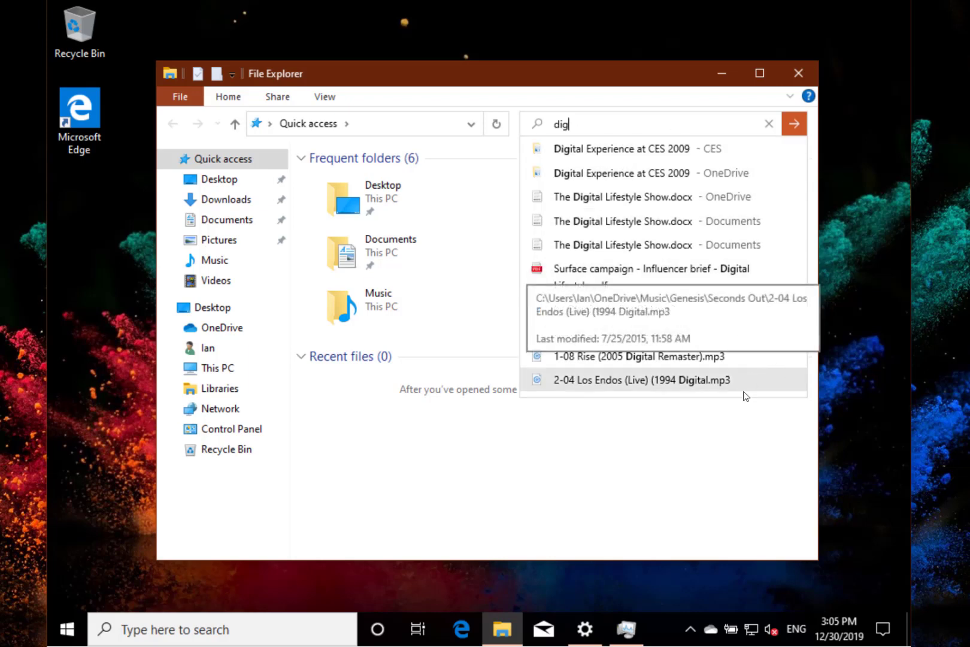
click(562, 510)
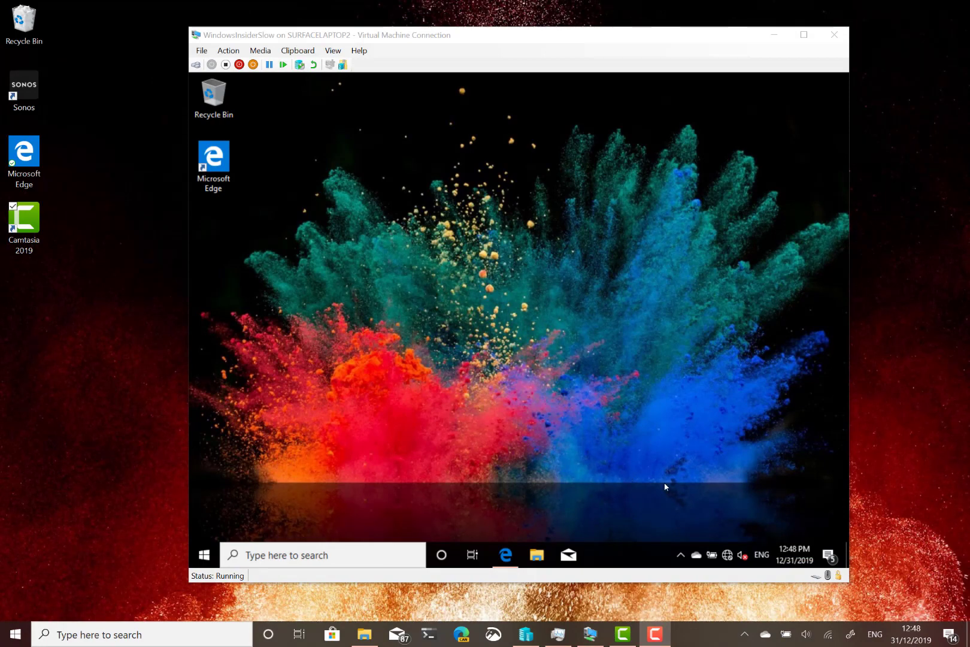
Insert the kaomoji ヽ(*°▽°*)ﾉ and (ㅠ﹏ㅠ) into the VM search box from the emoji panel.
click(360, 554)
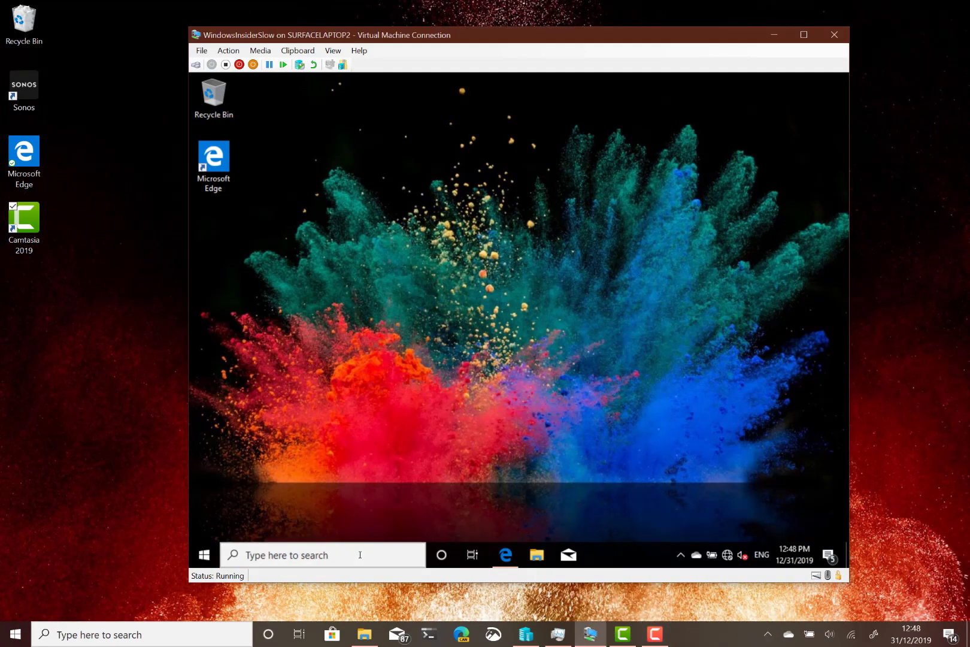
click(360, 554)
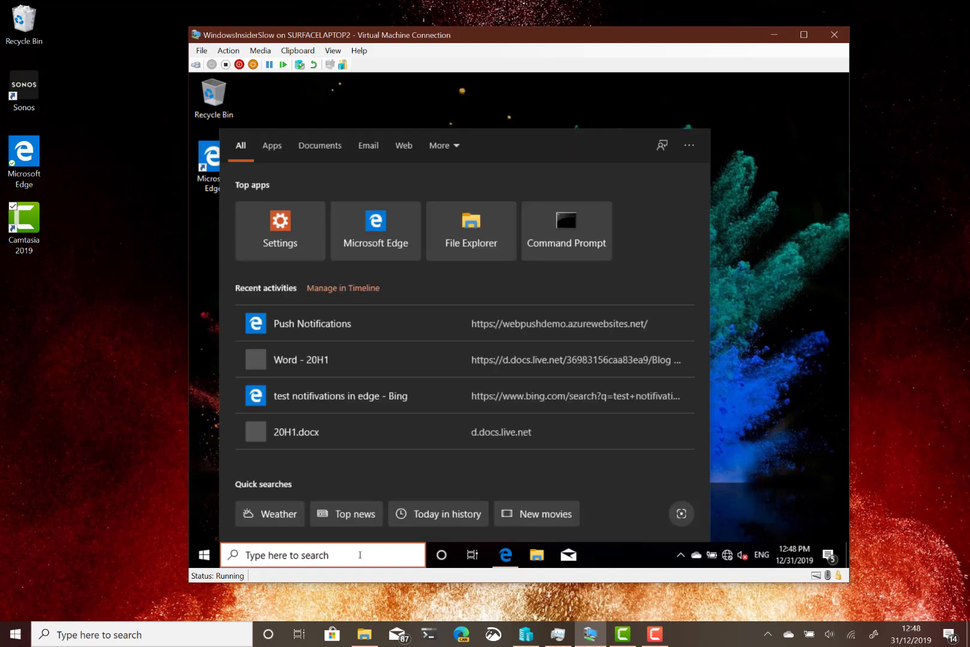
key(super+period)
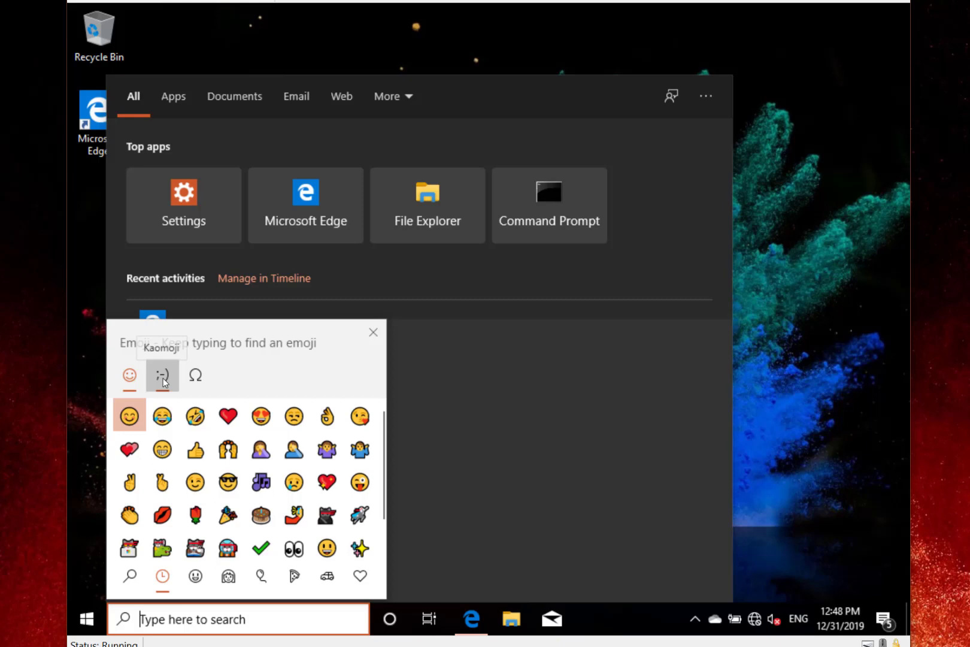
click(166, 382)
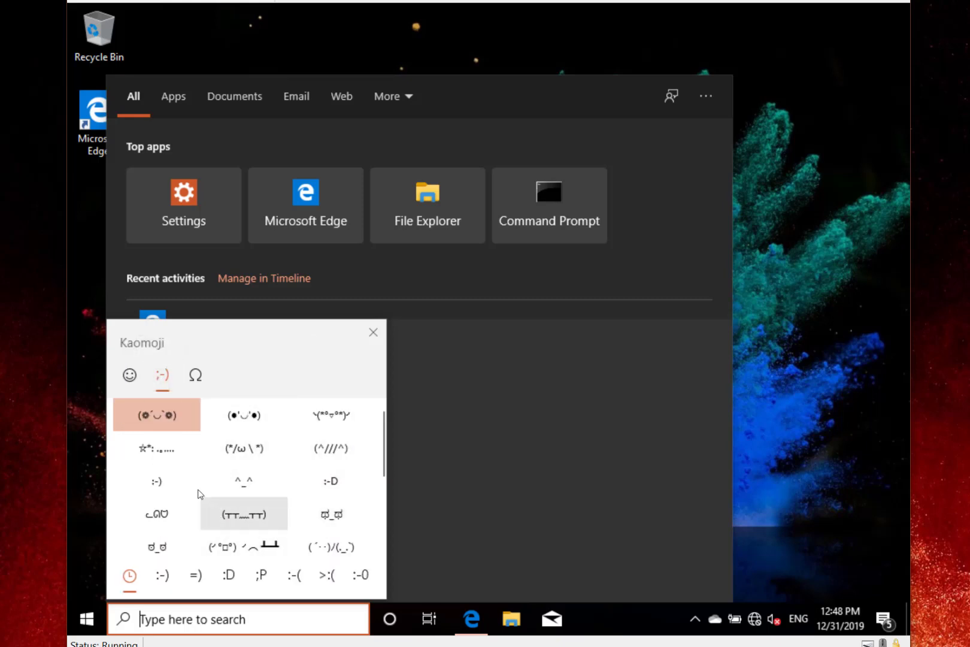
click(331, 419)
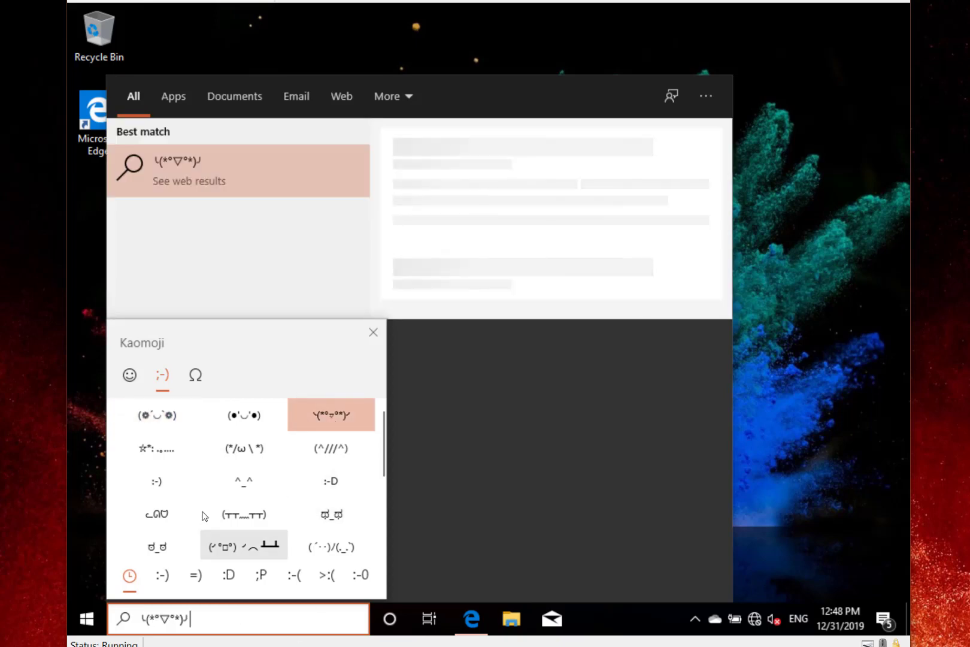
click(242, 515)
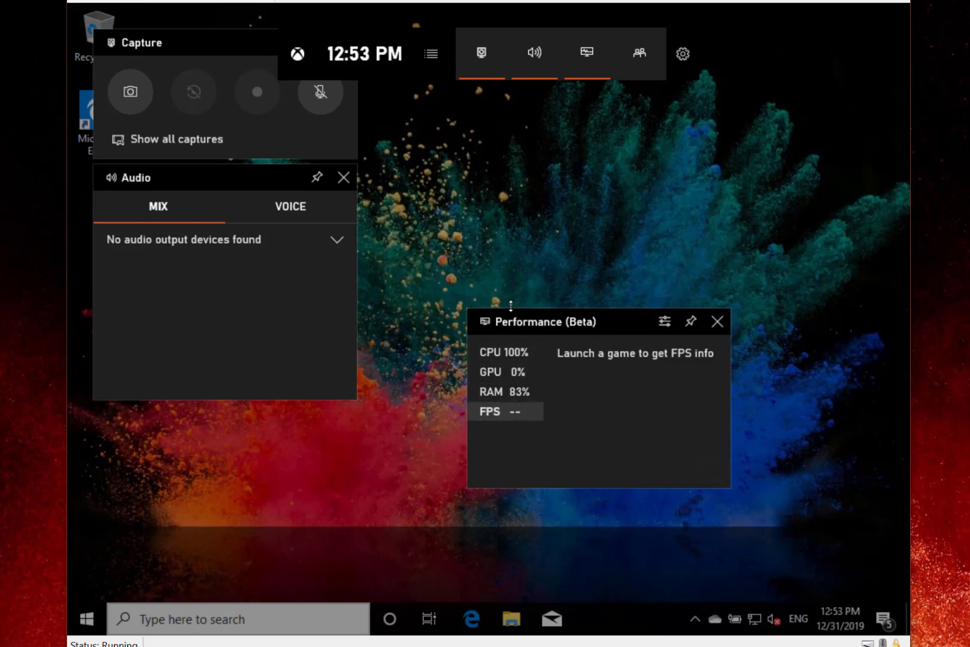
View the CPU, GPU and RAM graphs in Game Bar's Performance widget, then close the overlay.
click(503, 351)
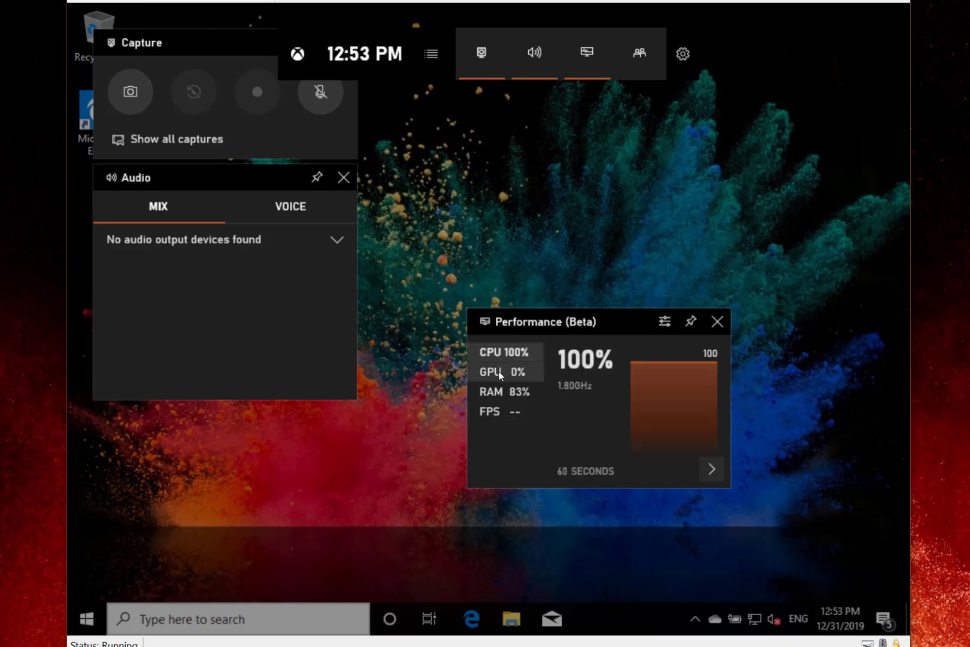
click(499, 371)
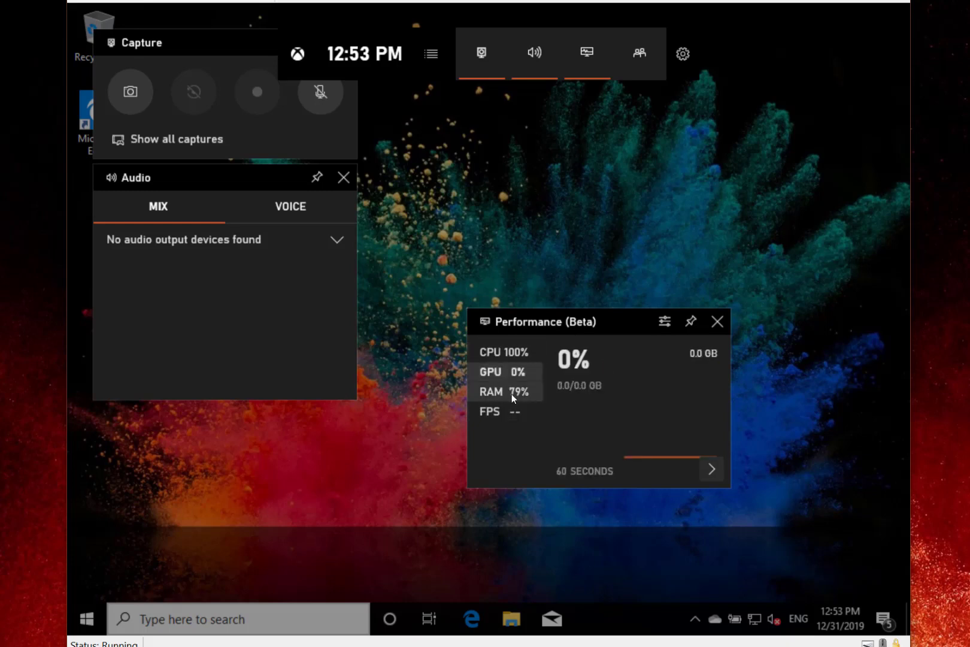
click(512, 393)
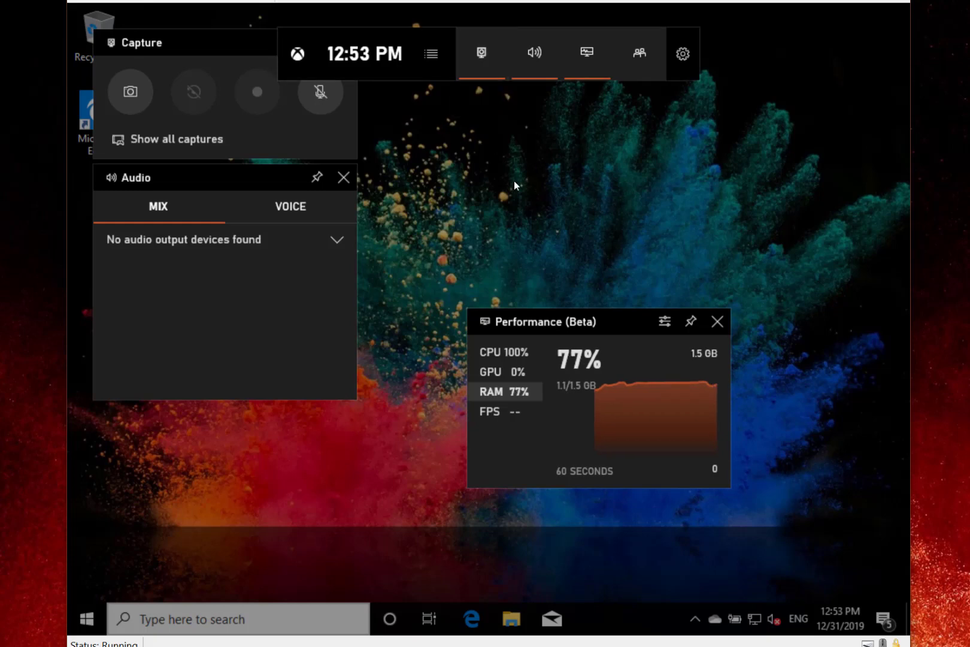
key(super+e)
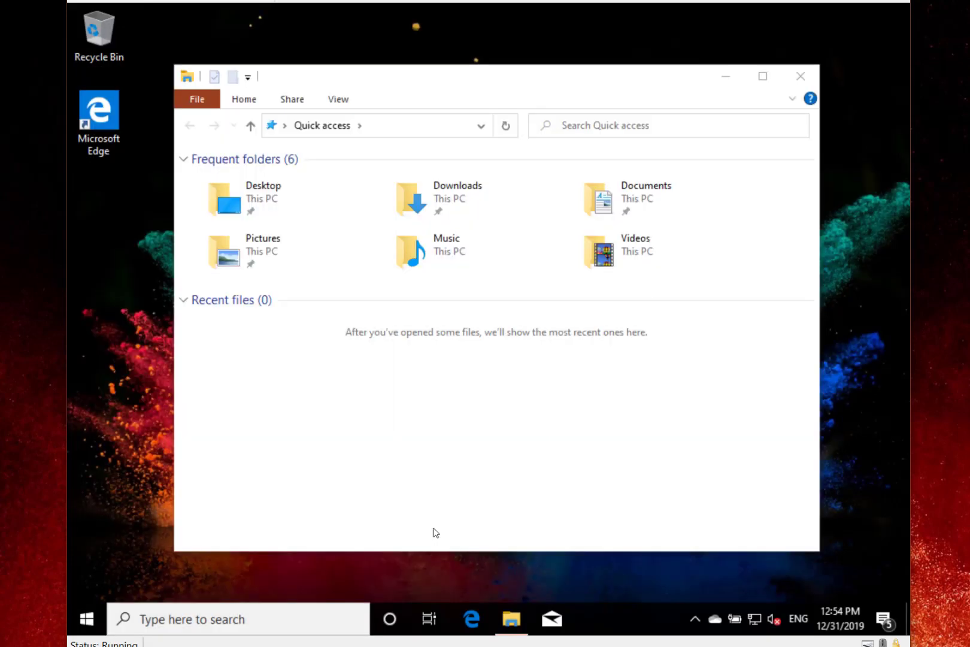
Rename the 'Test' virtual desktop to 'test desktop', fixing the typo, and switch to it.
click(429, 621)
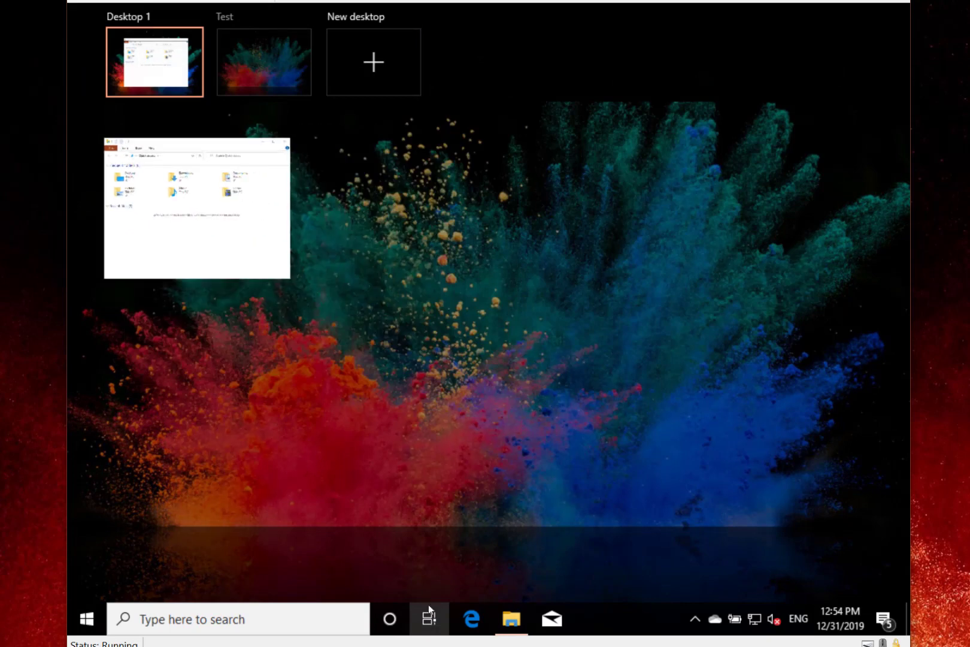
click(236, 16)
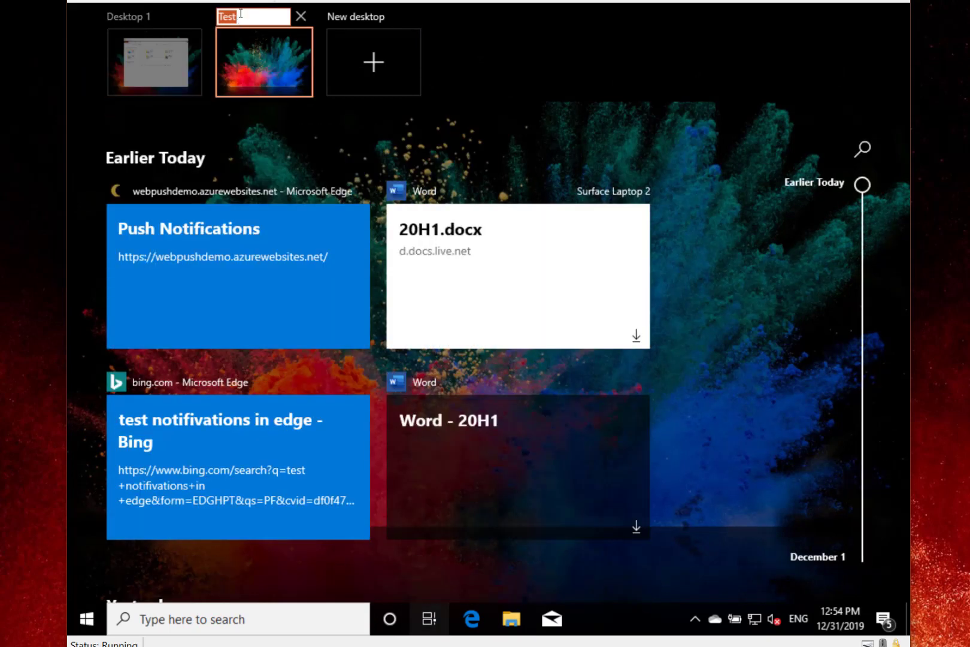
text(tedt desktop)
double_click(232, 17)
text(test)
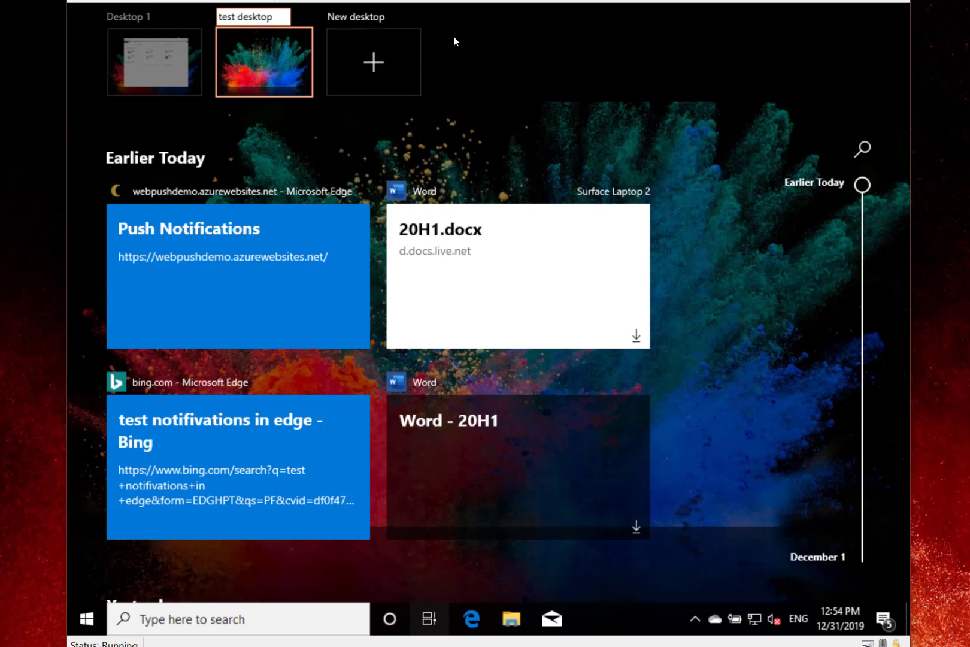
key(Return)
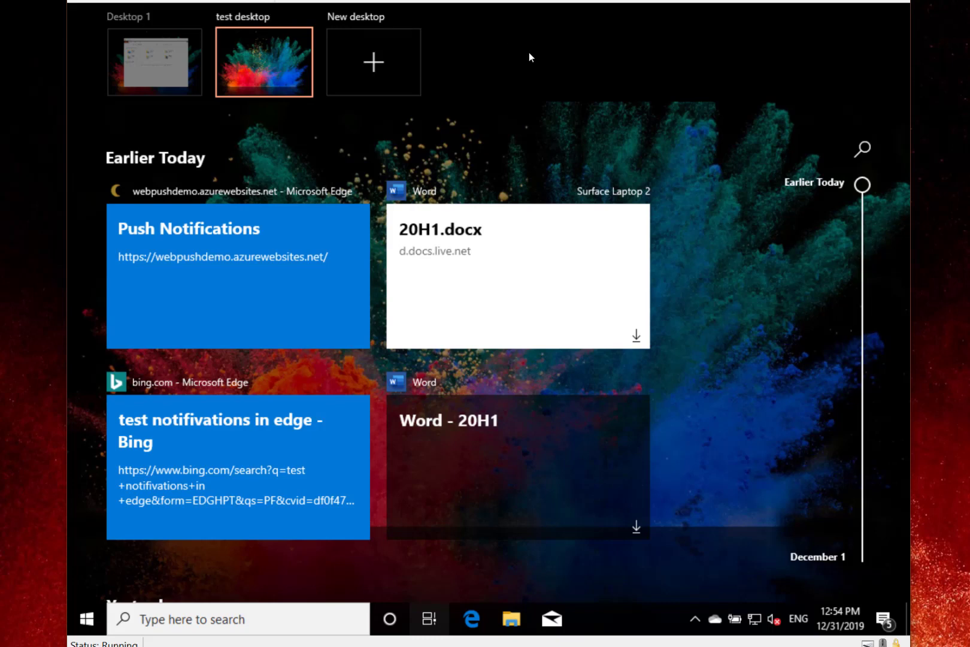
key(Escape)
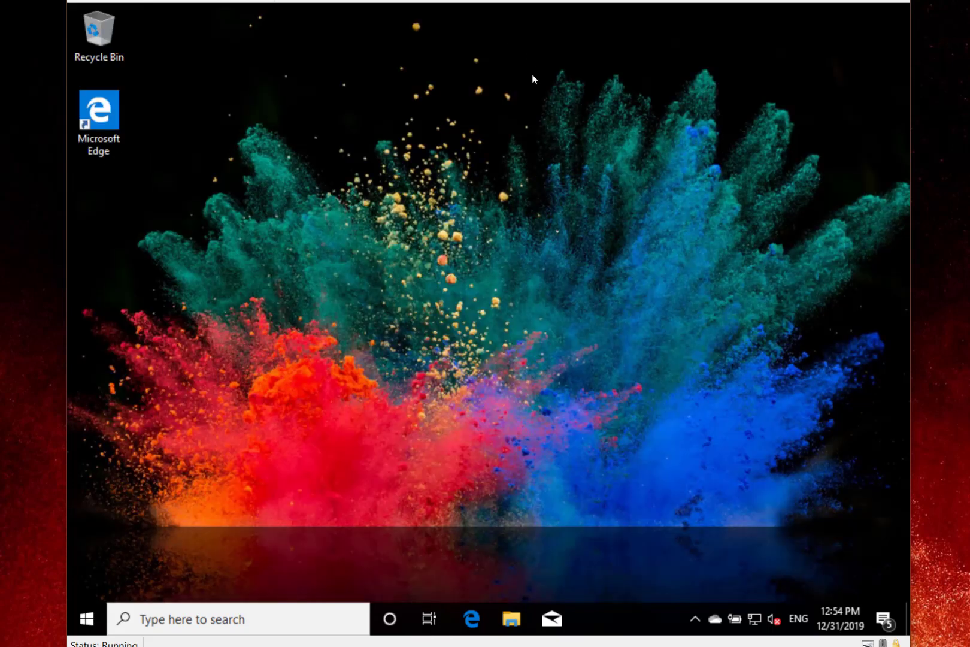
Open Settings and go to Update & Security > Recovery to see the Reset this PC options.
click(78, 627)
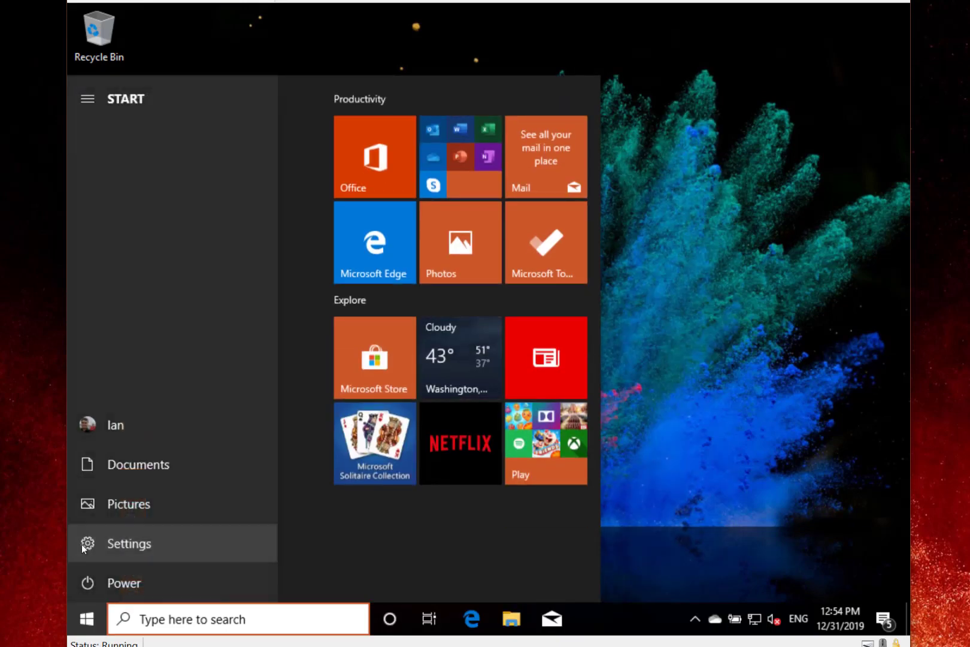
click(81, 544)
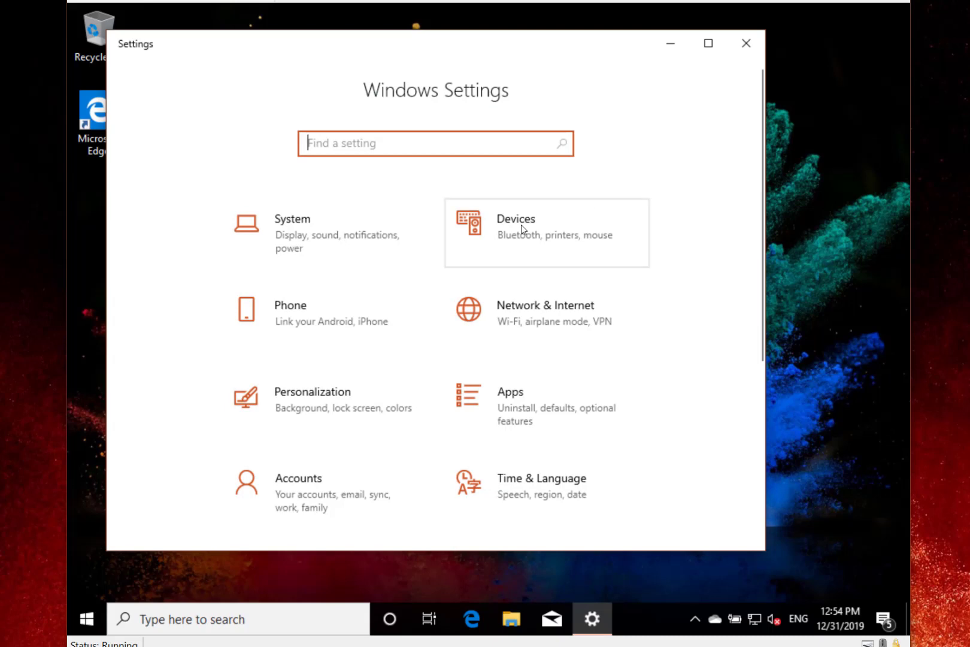
scroll(401, 361, down, 5)
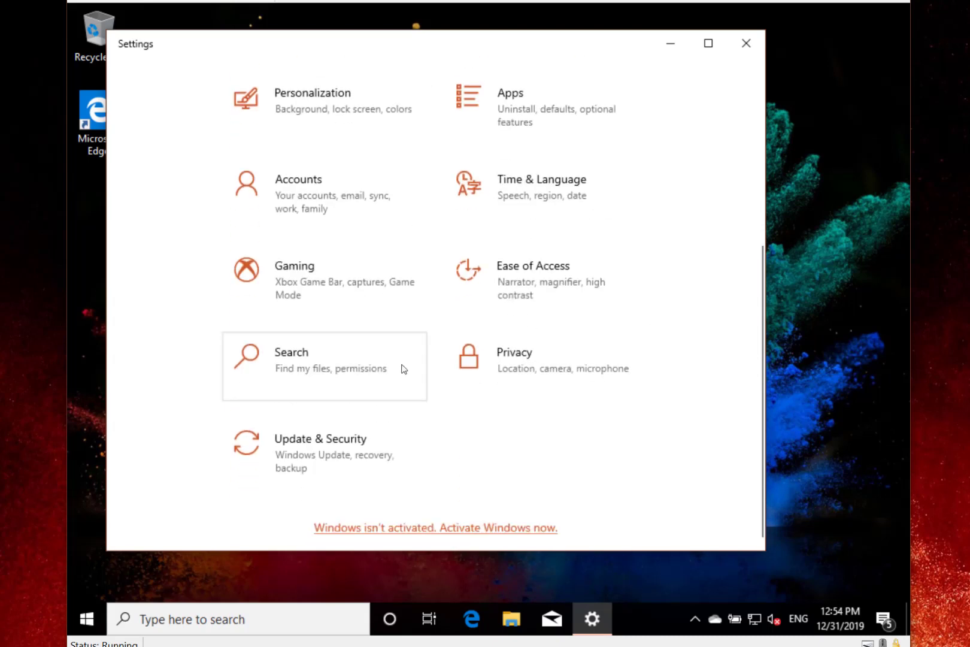
click(306, 463)
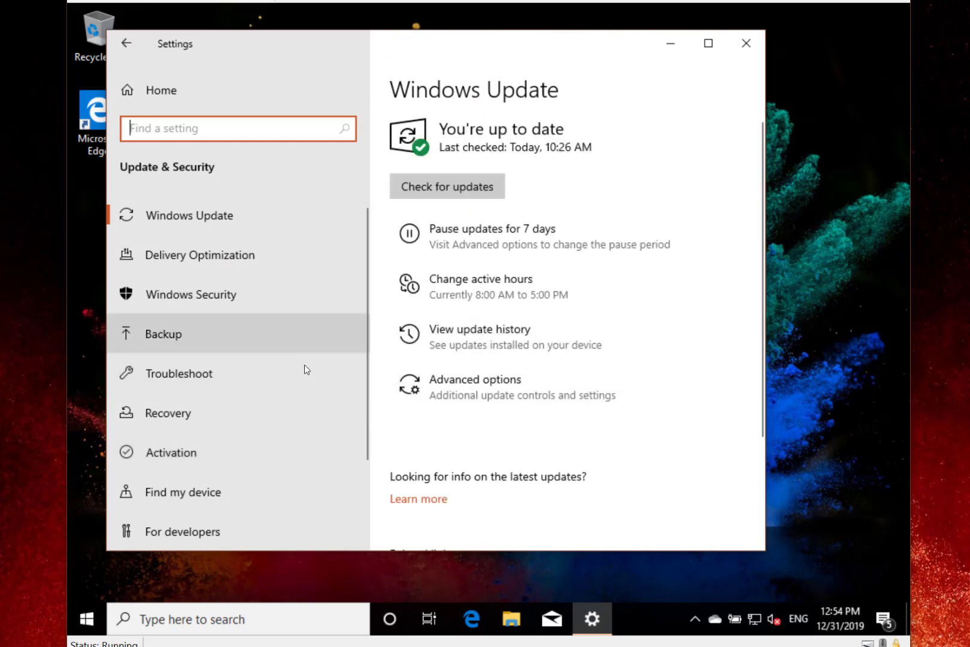
click(249, 411)
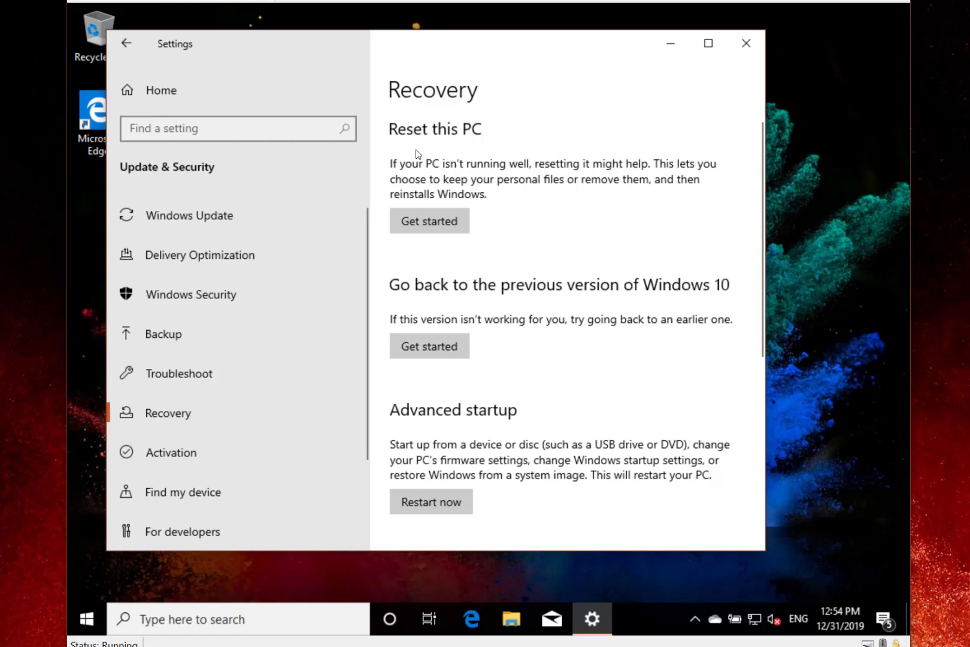
click(433, 222)
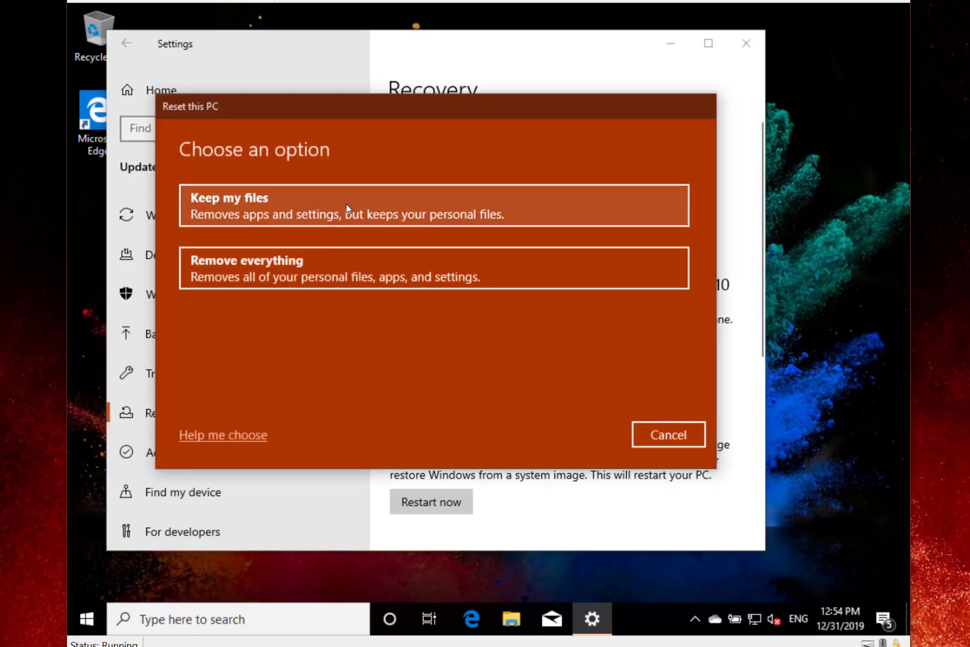
click(346, 205)
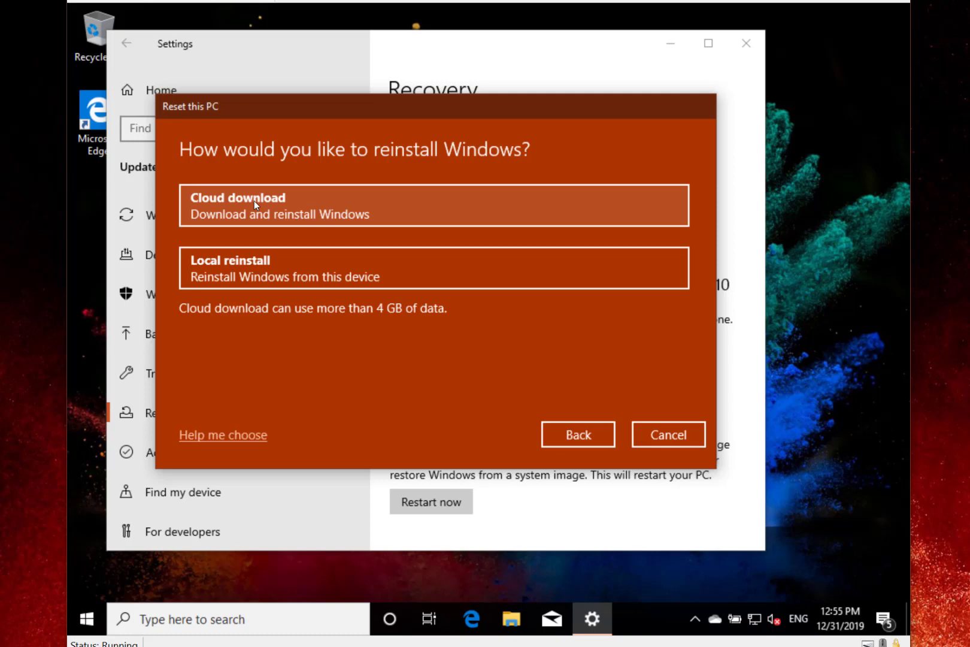
click(667, 442)
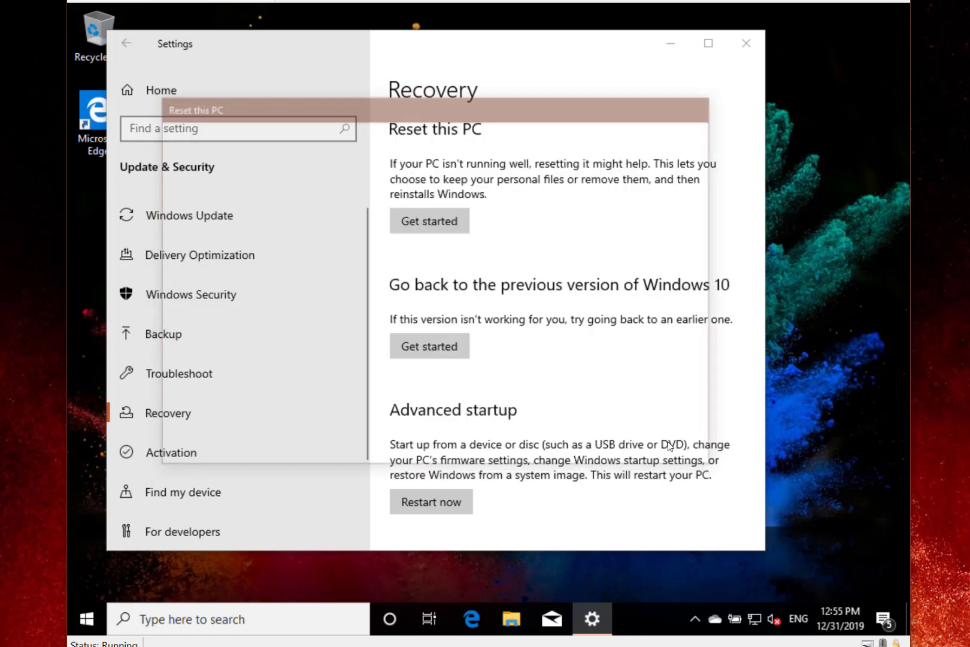
Search Settings for 'net' and open the Network status page.
click(179, 91)
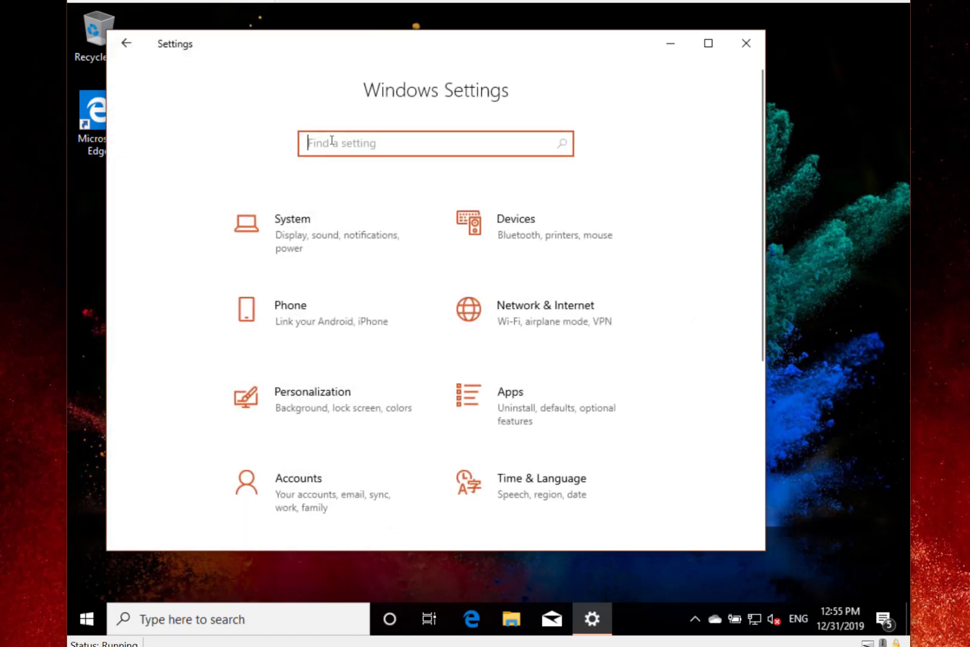
text(net)
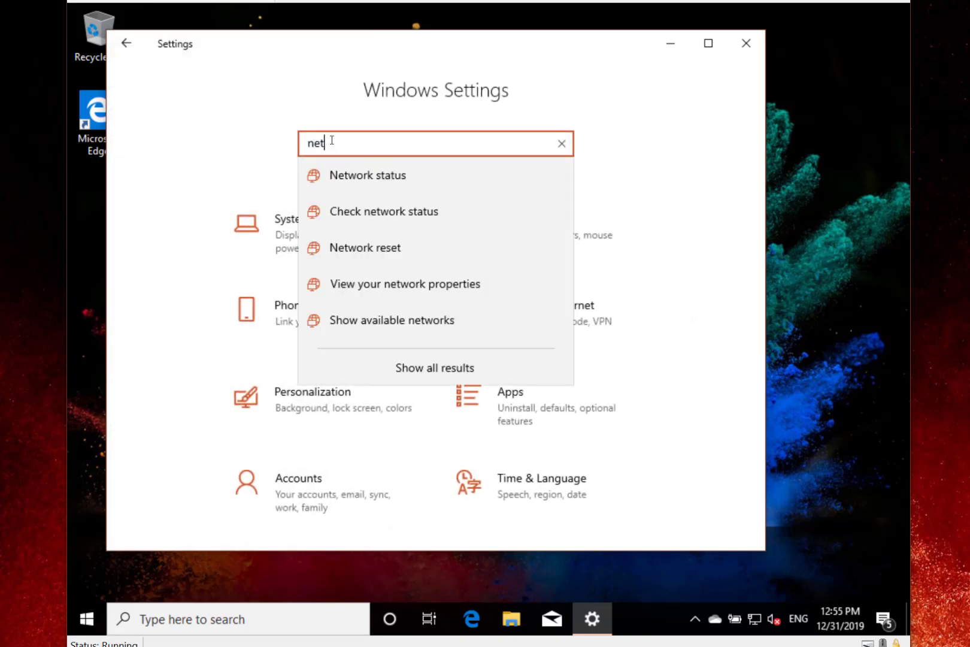
click(358, 186)
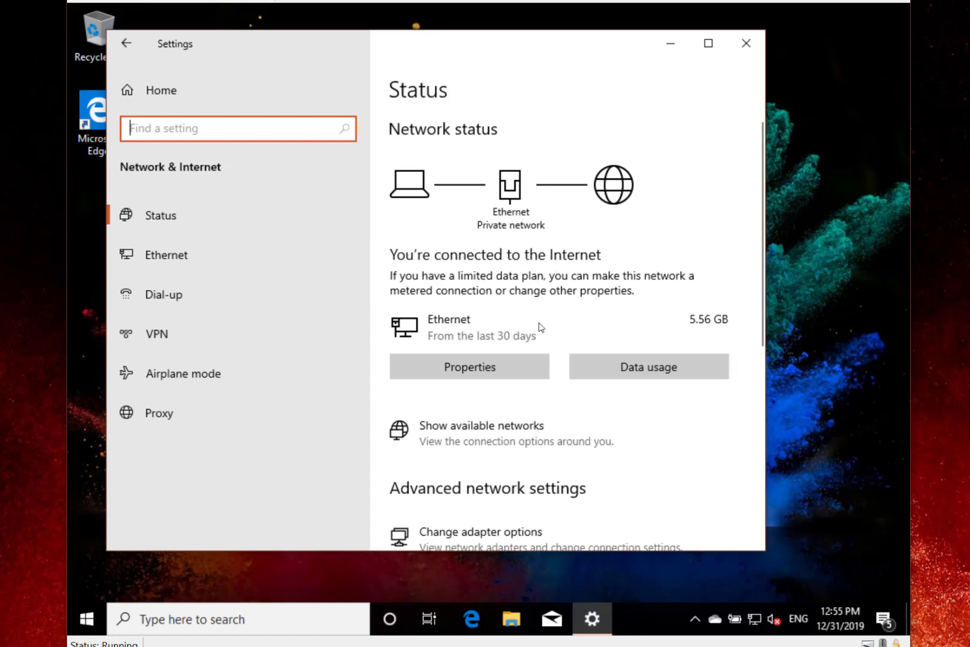
View Ethernet data usage, start entering a data limit, cancel it, and return to status.
click(619, 368)
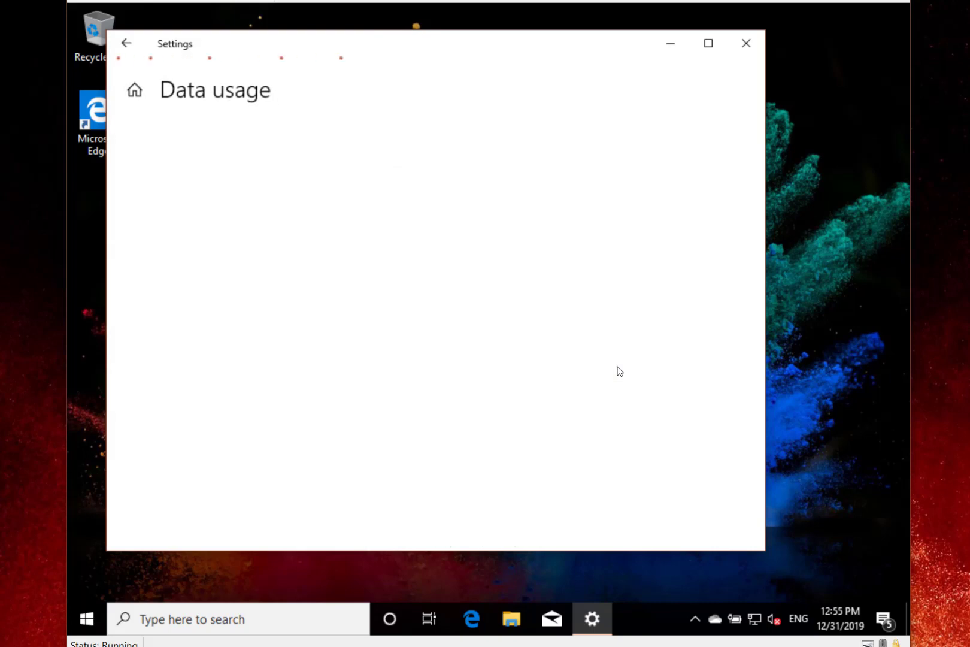
click(166, 309)
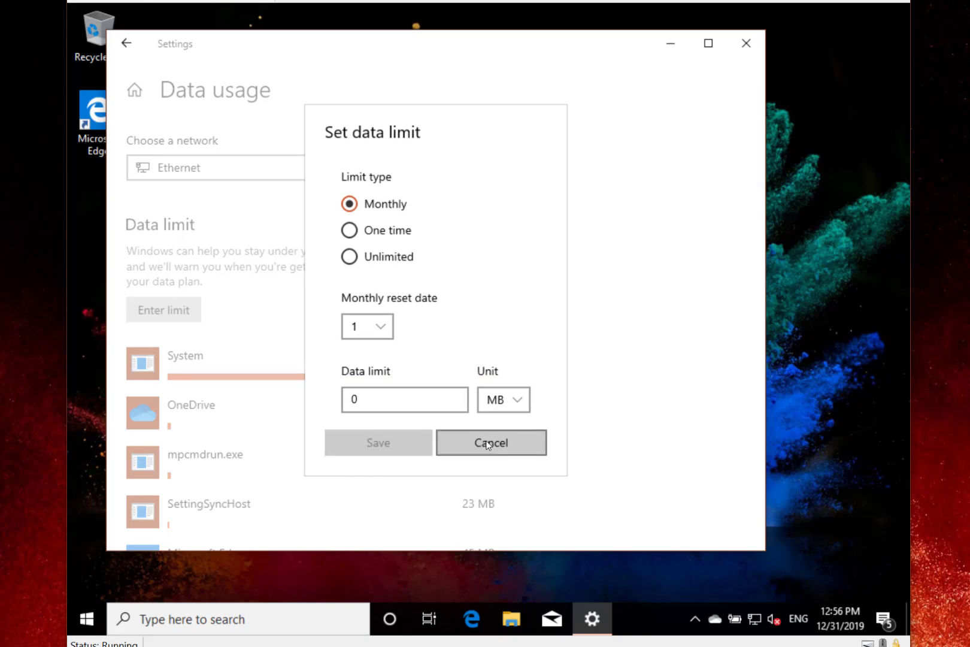
click(487, 444)
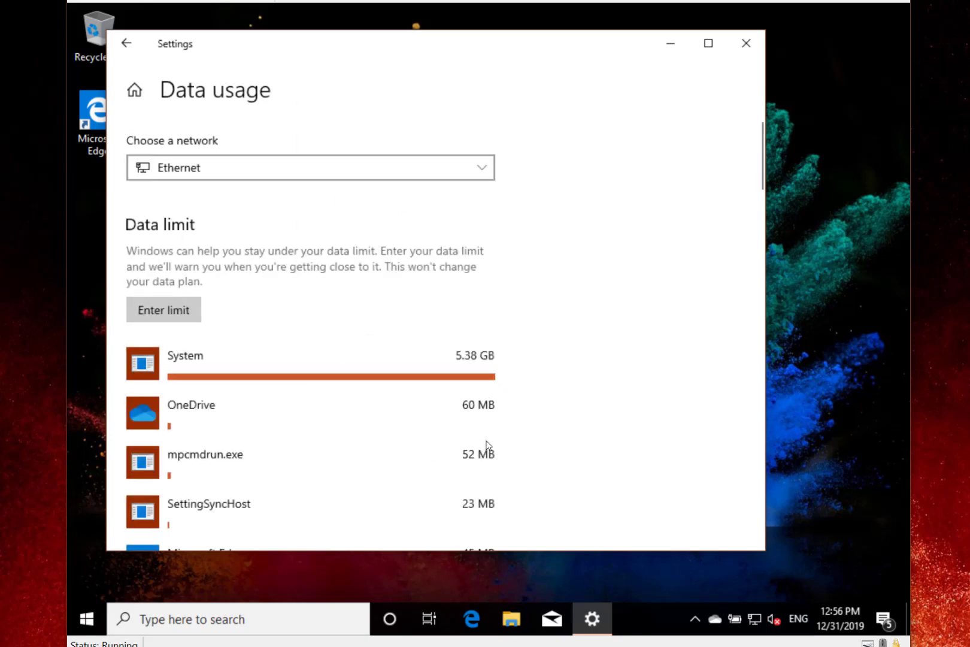
click(123, 42)
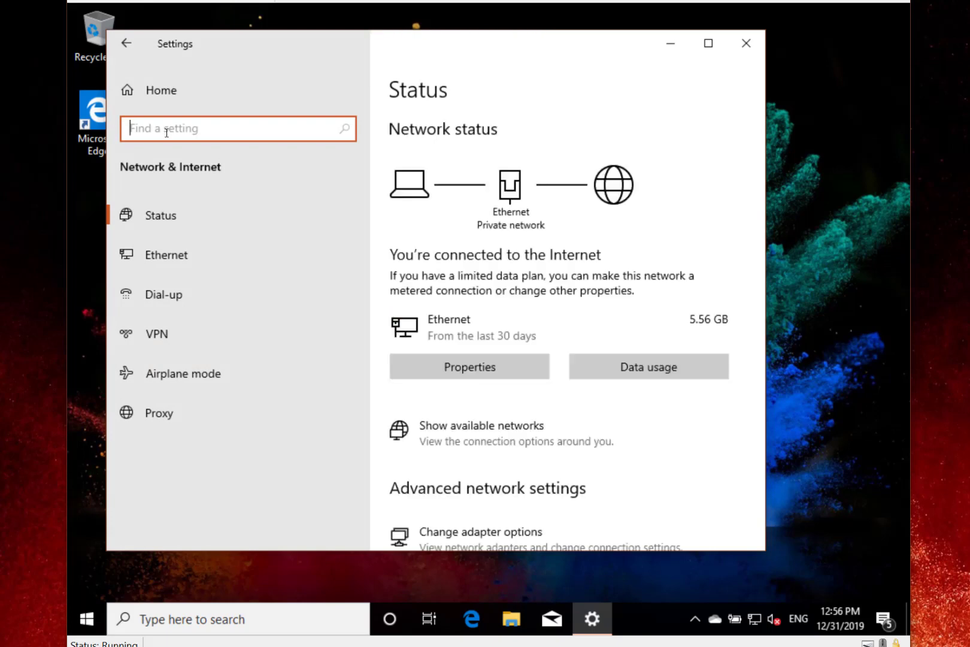
Find 'optional' features in Settings and start adding an optional feature.
text(optio)
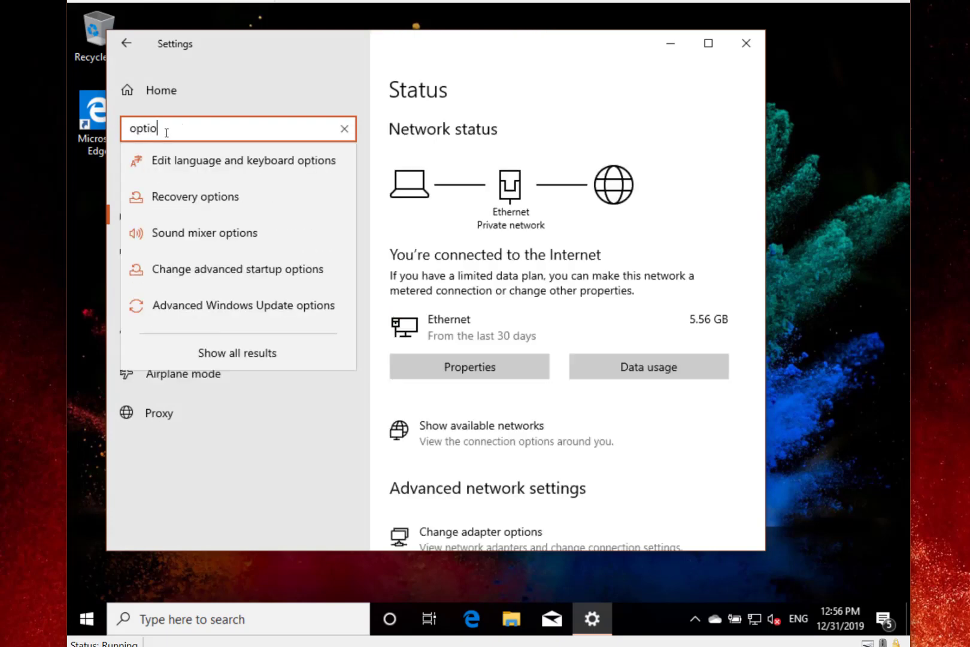
text(nal)
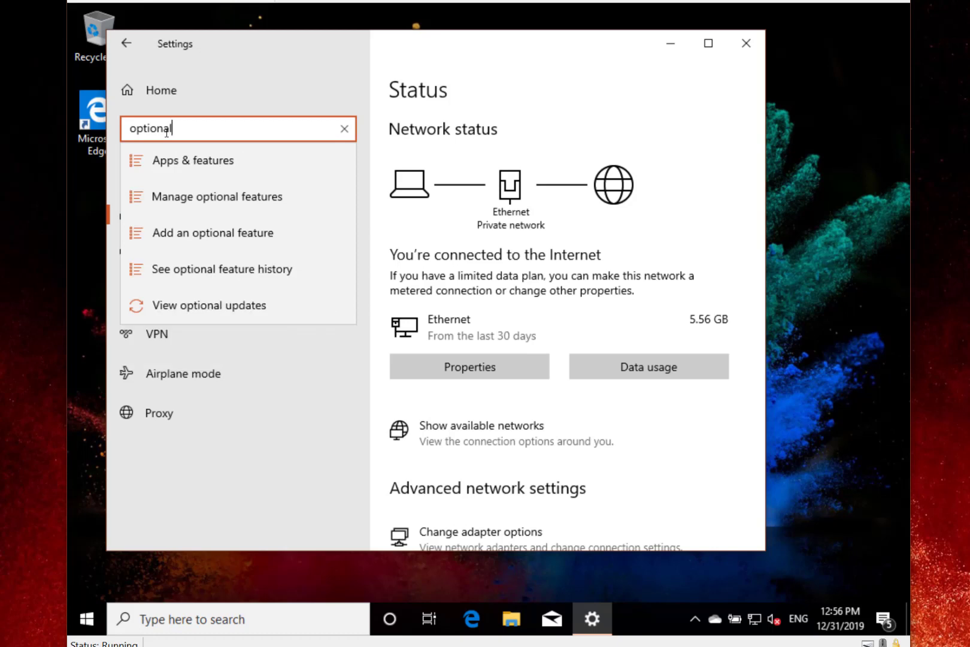
click(192, 233)
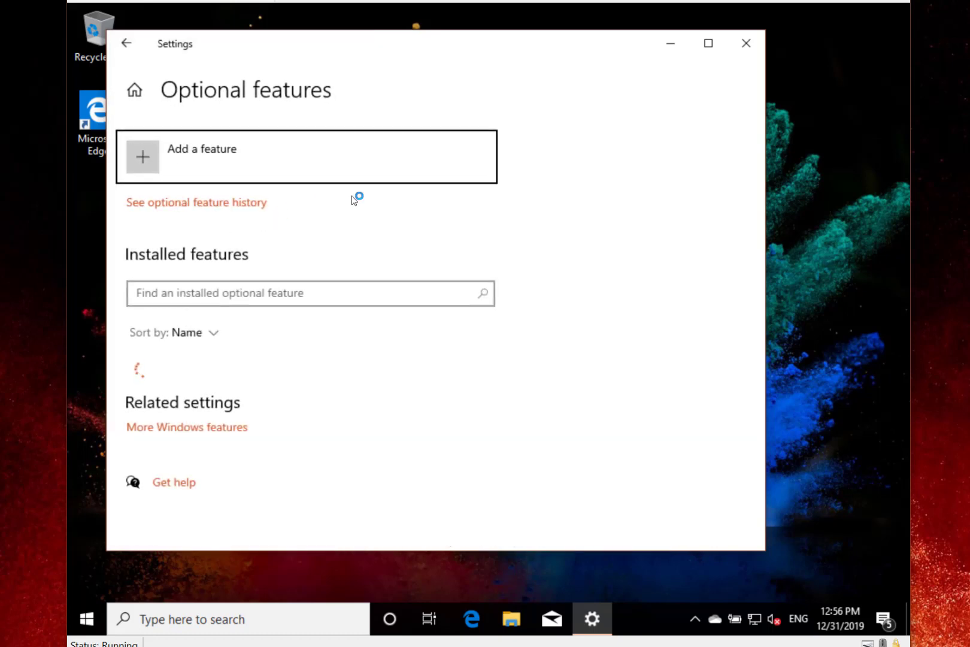
click(179, 157)
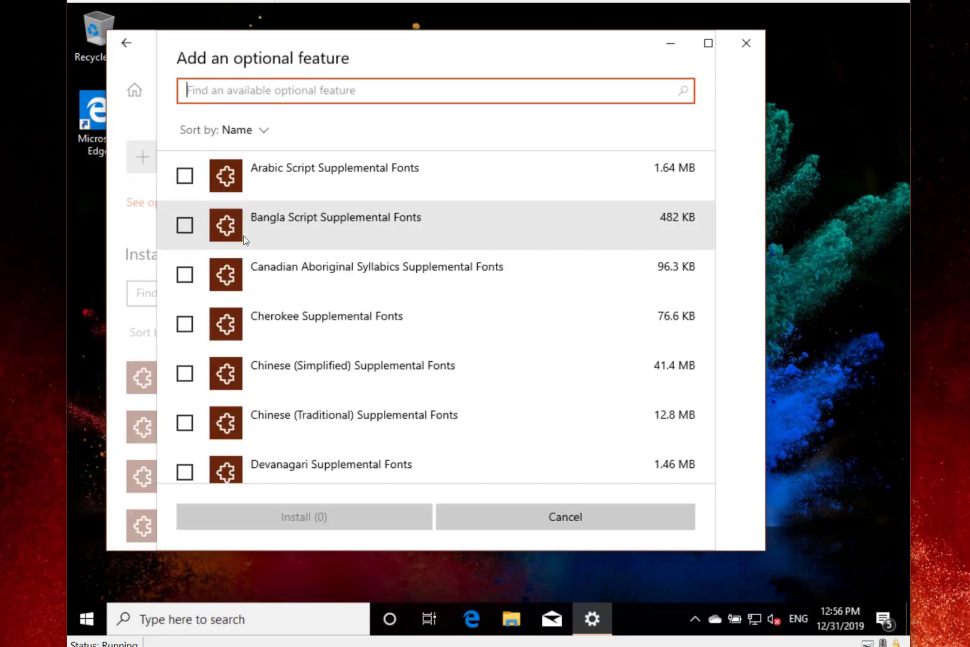
Tick Bangla, Canadian Aboriginal and Lao supplemental fonts plus Microsoft WebDriver.
click(182, 233)
click(184, 274)
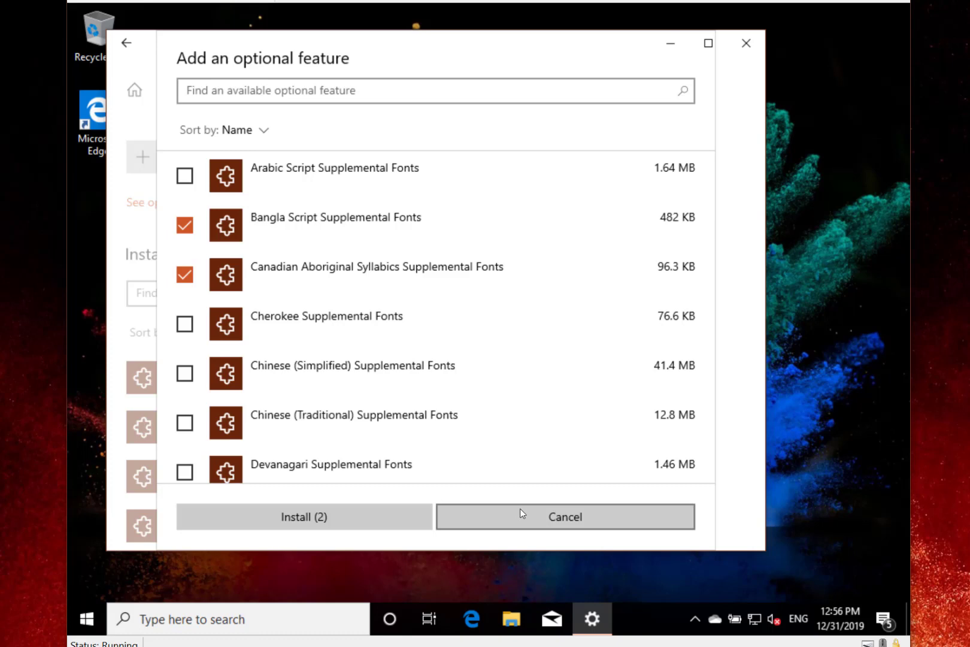
scroll(450, 340, down, 10)
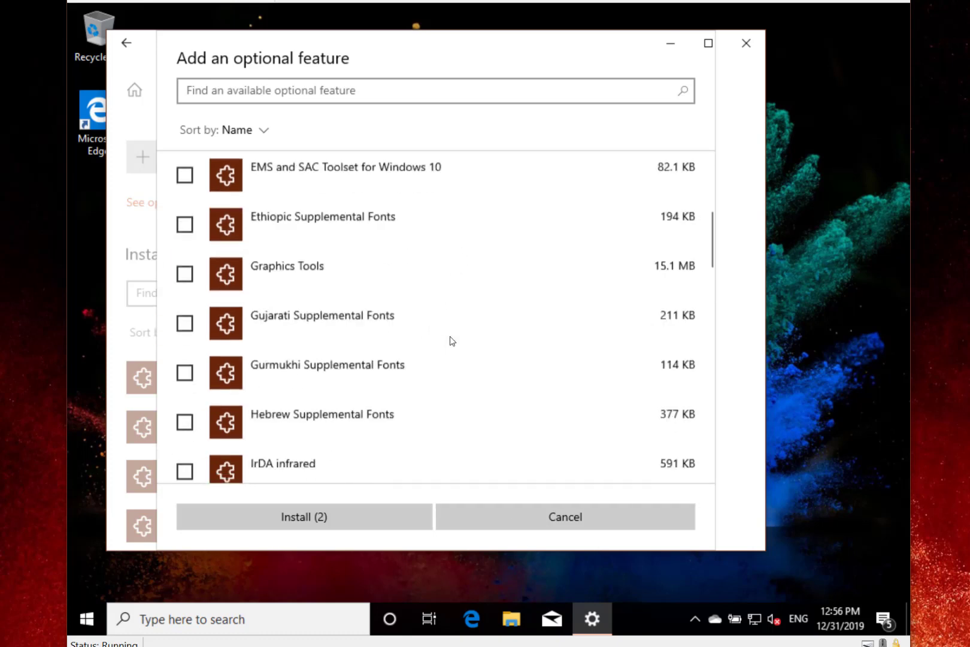
click(184, 318)
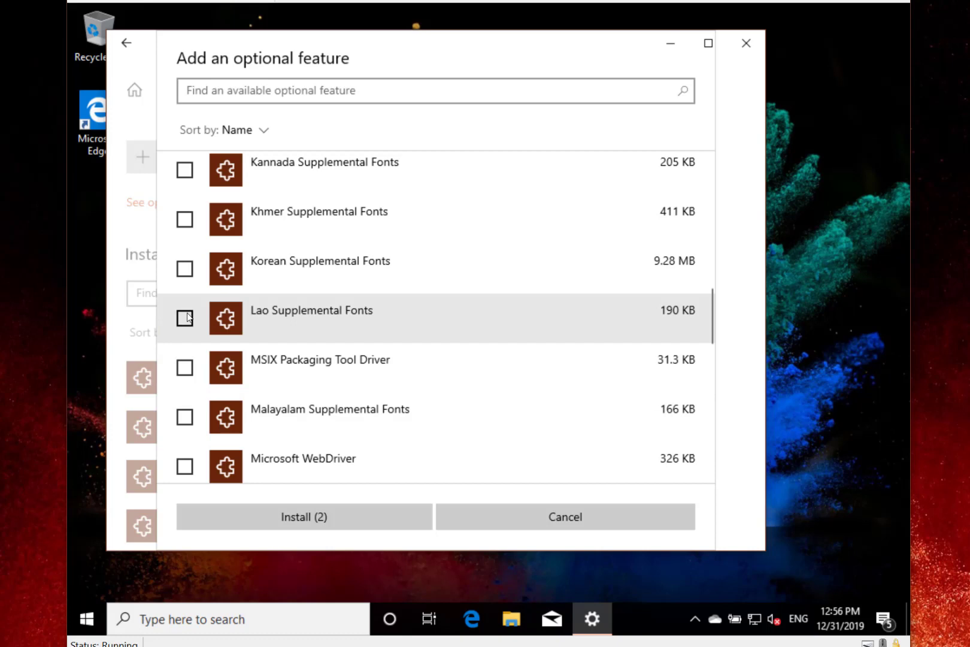
click(185, 465)
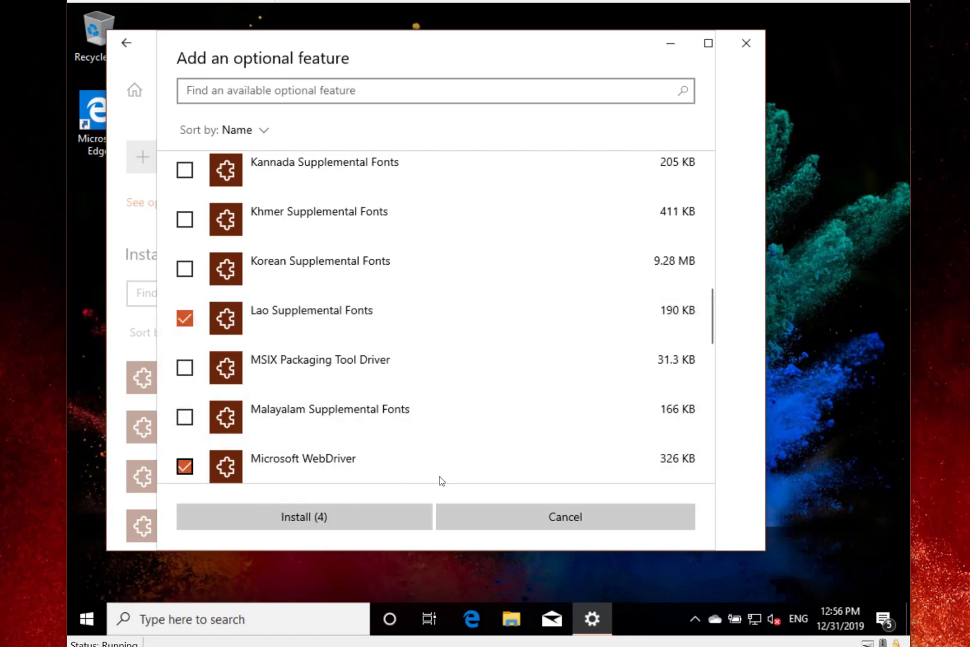
Cancel the add-feature list and scroll through the Delivery Optimization bandwidth limits.
click(515, 516)
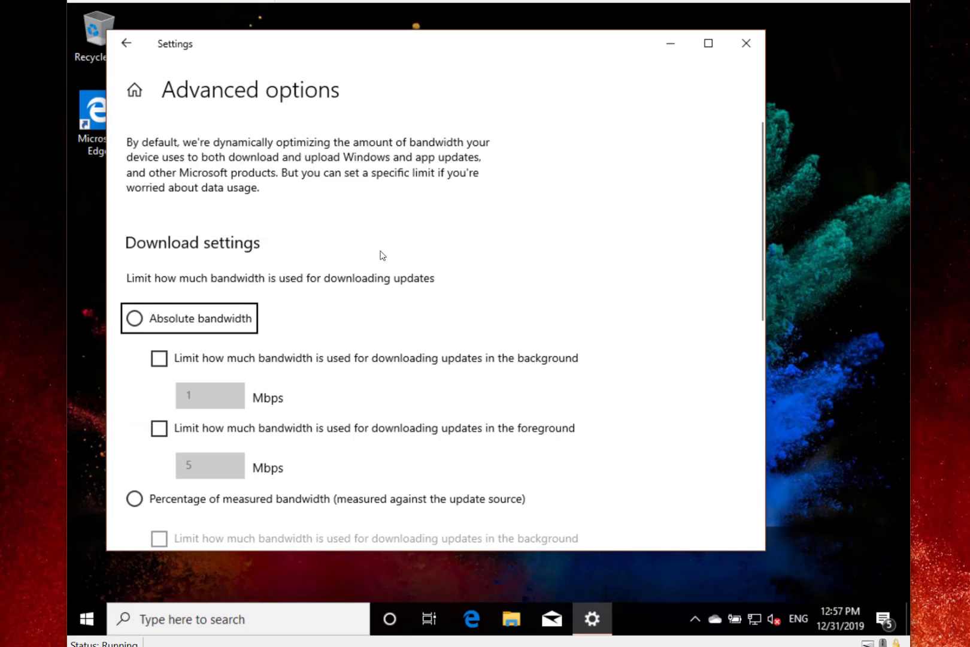
scroll(380, 254, down, 3)
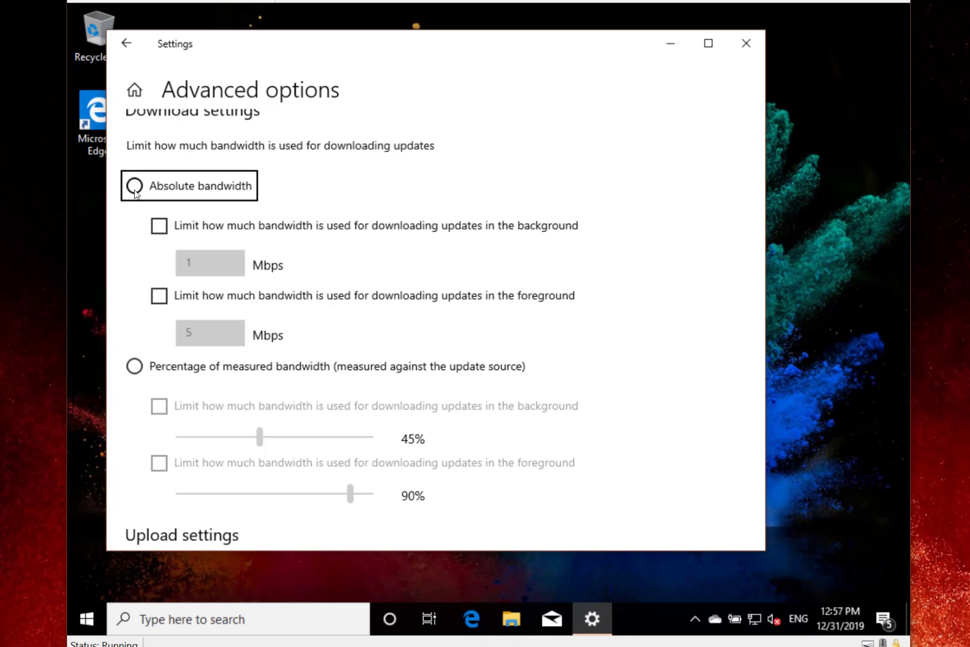
From the desktop, switch tablet mode on in Action Center, view Start, then switch it off.
key(super+d)
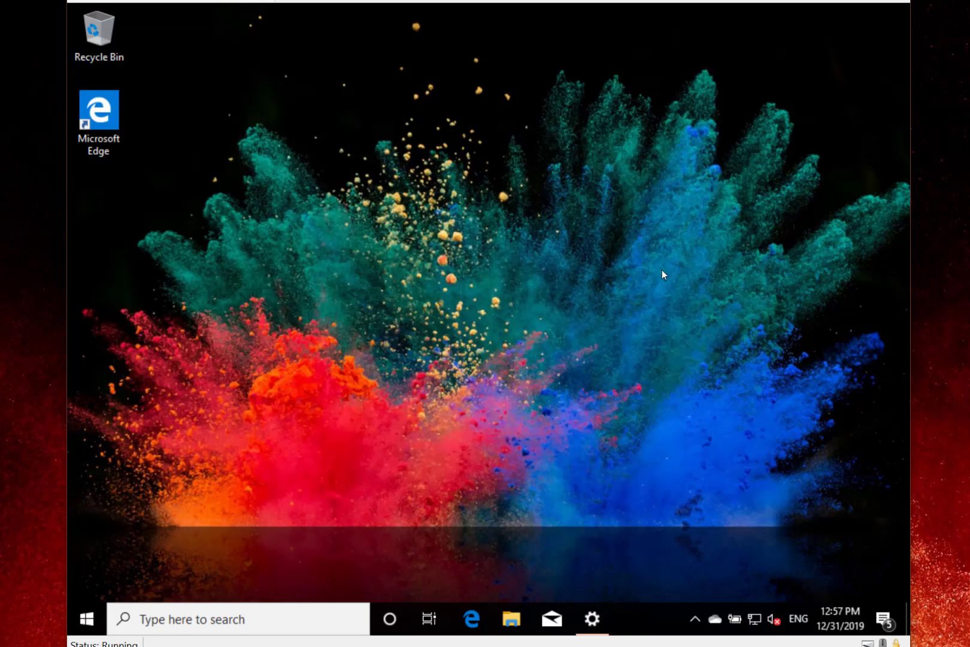
click(882, 620)
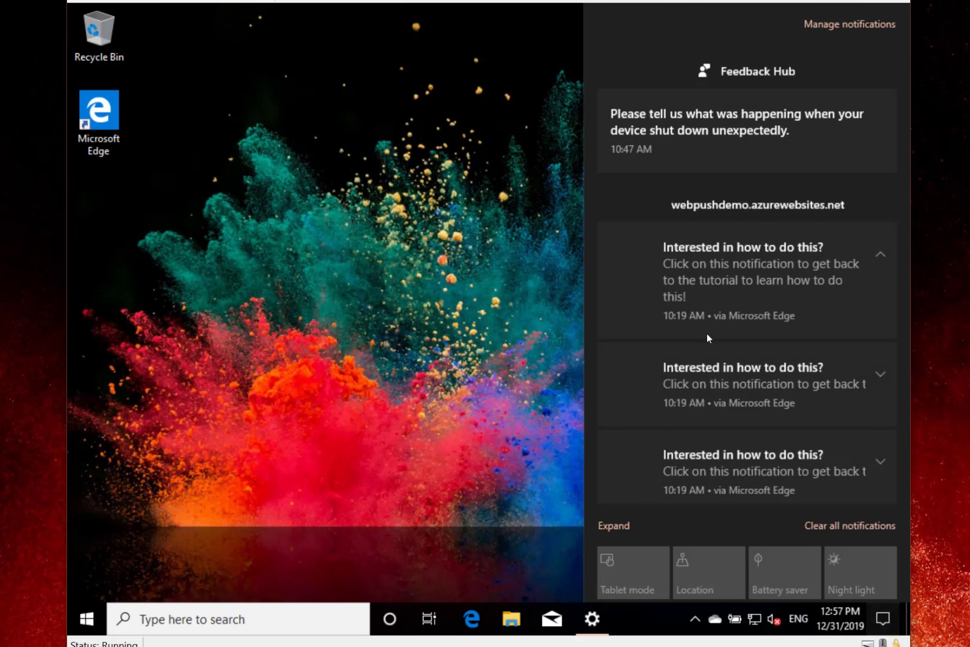
click(622, 568)
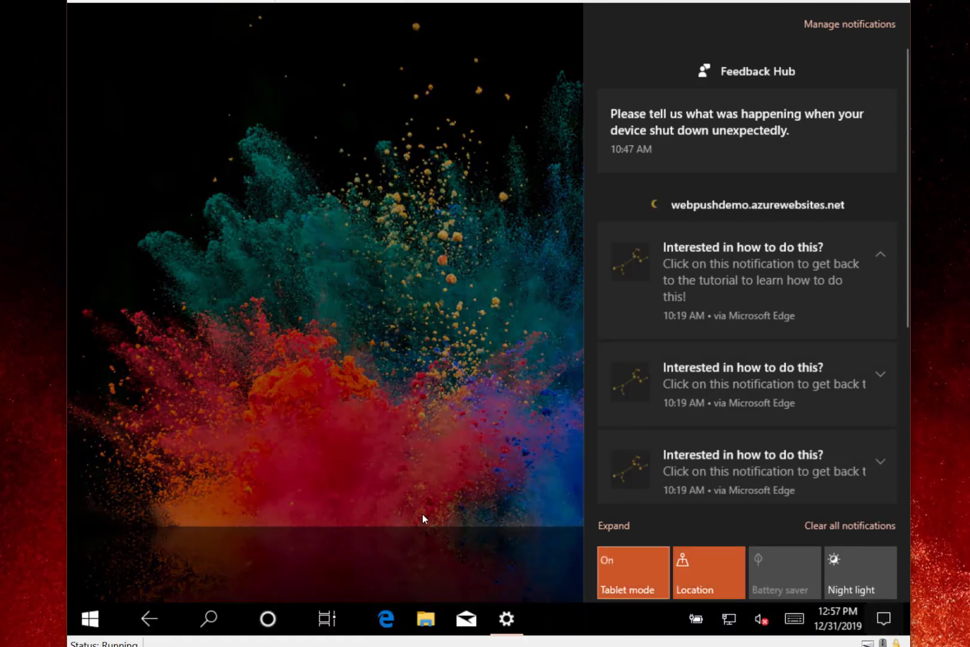
click(308, 355)
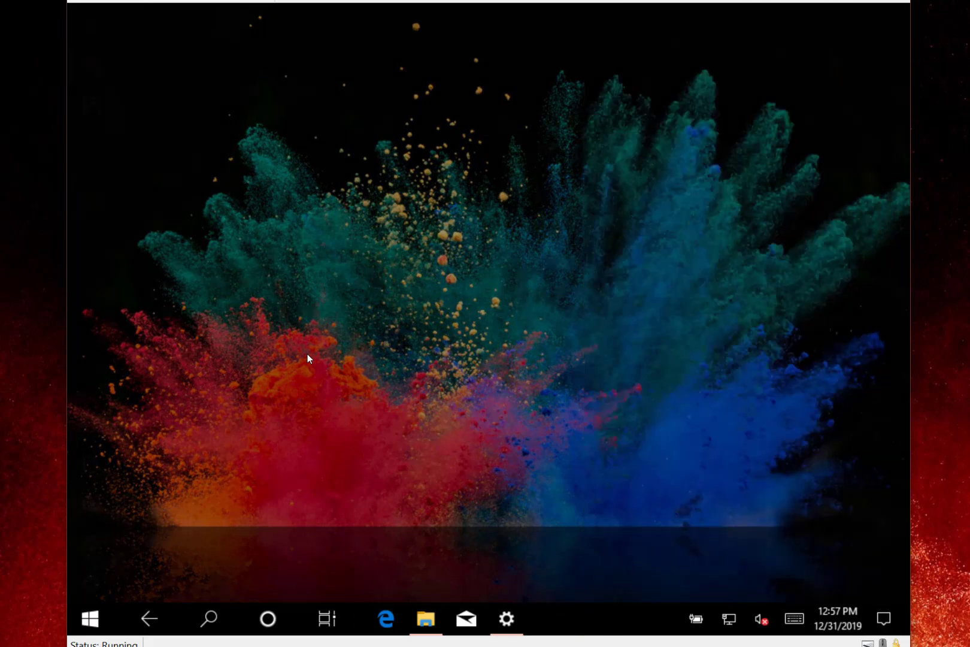
key(super)
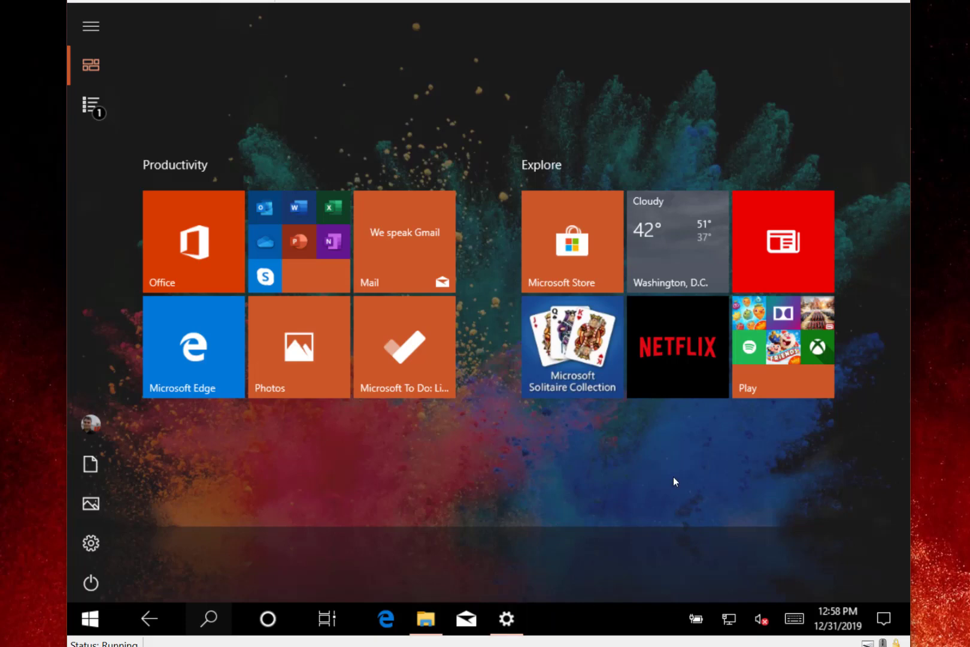
click(885, 619)
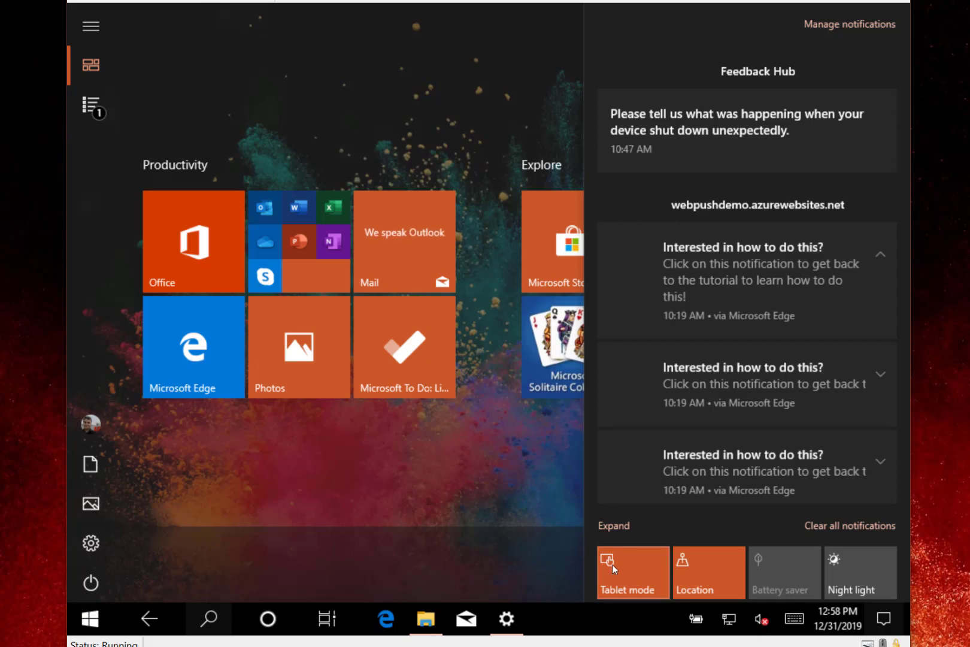
click(613, 565)
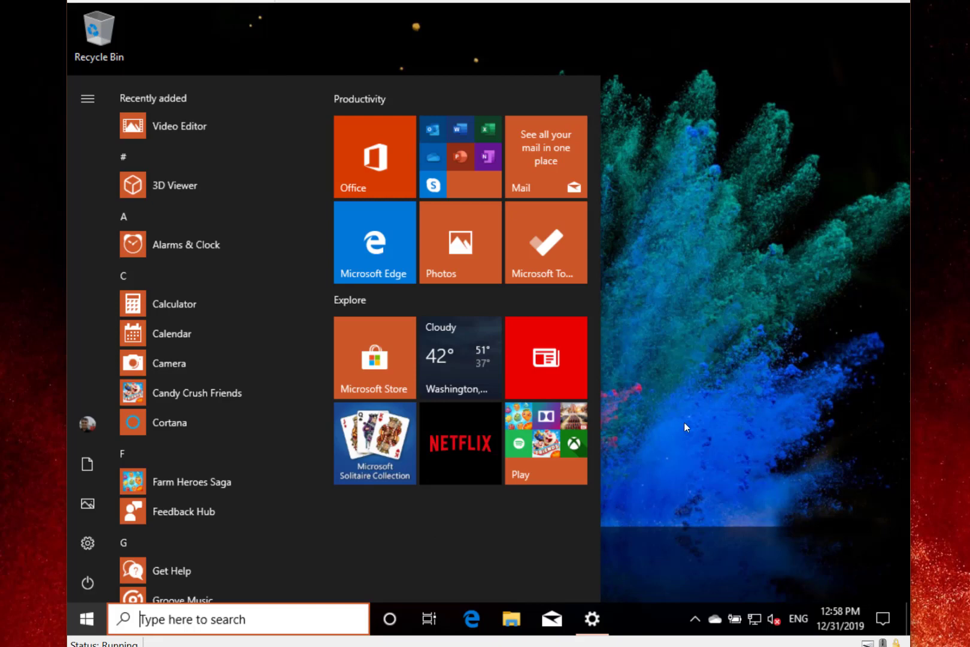
Send a test push from the Edge demo page and open the toast's settings gear.
click(686, 426)
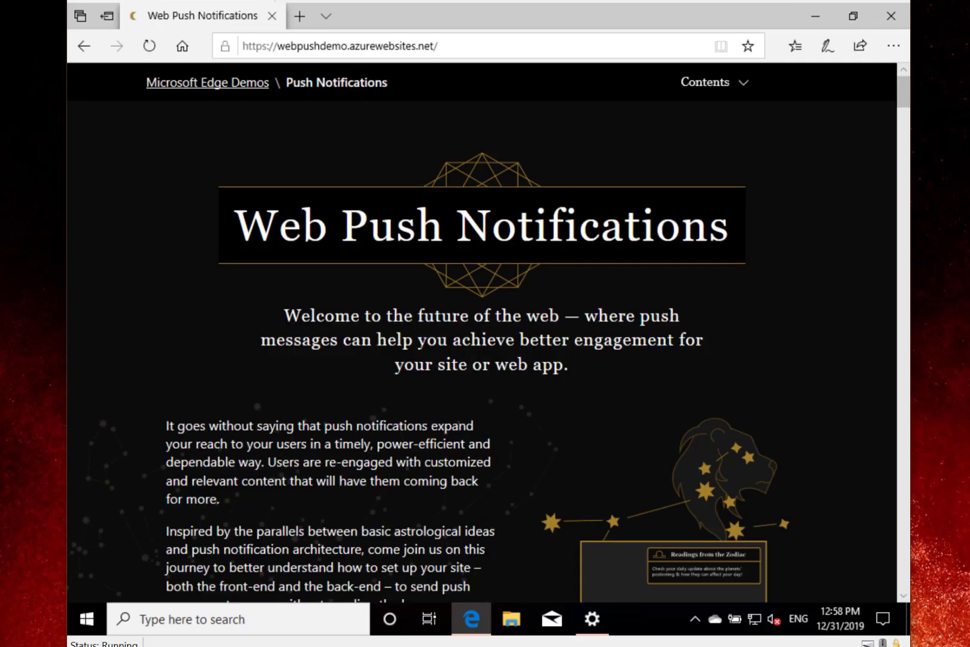
scroll(490, 347, down, 10)
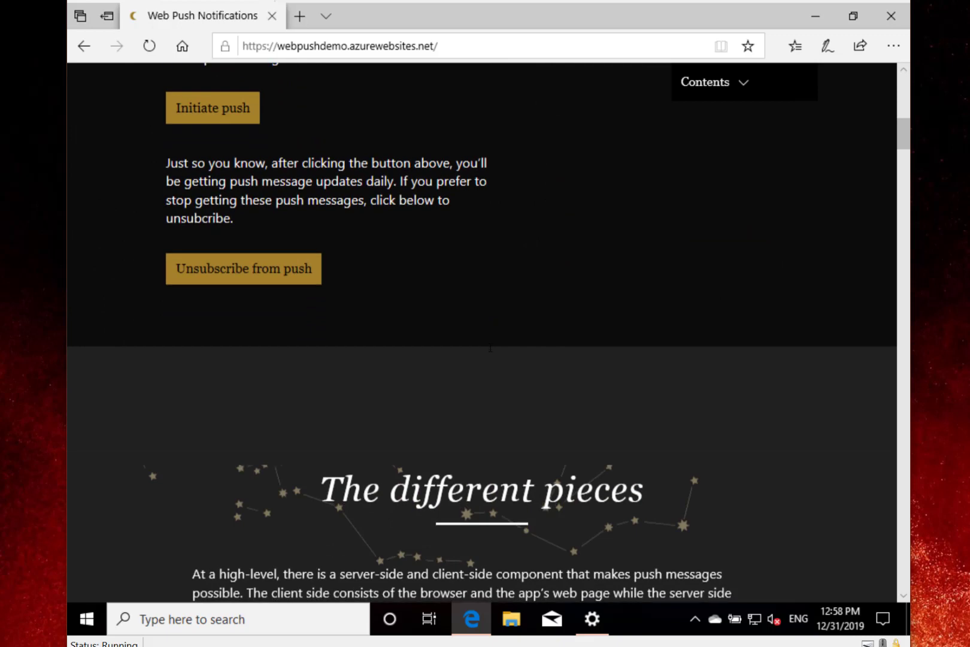
click(207, 116)
click(206, 115)
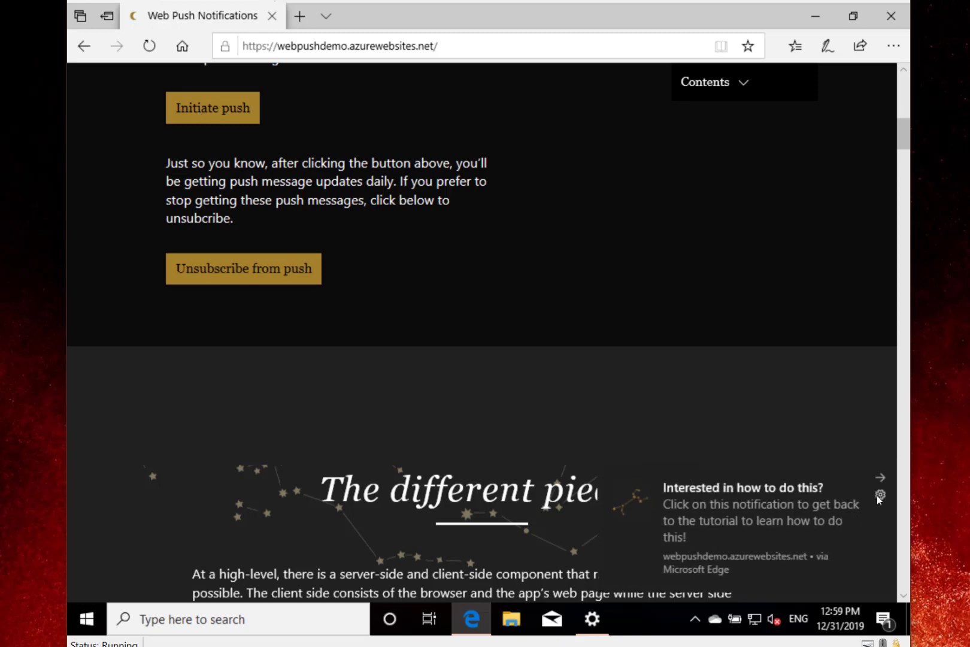
click(878, 495)
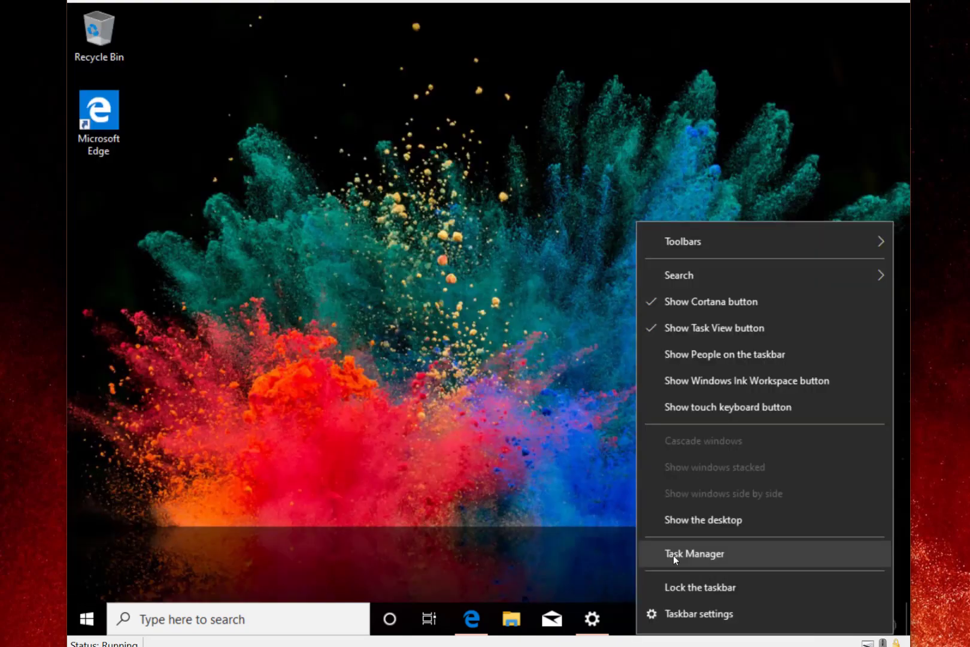
Check Disk 0 (C:) in Task Manager's Performance view, then show the desktop.
click(672, 555)
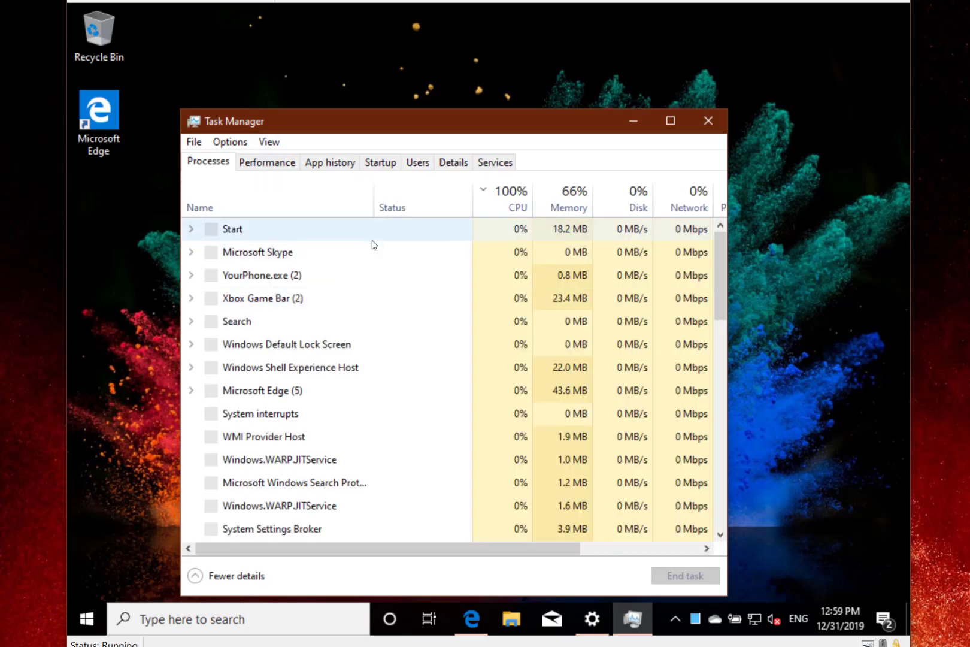
click(255, 167)
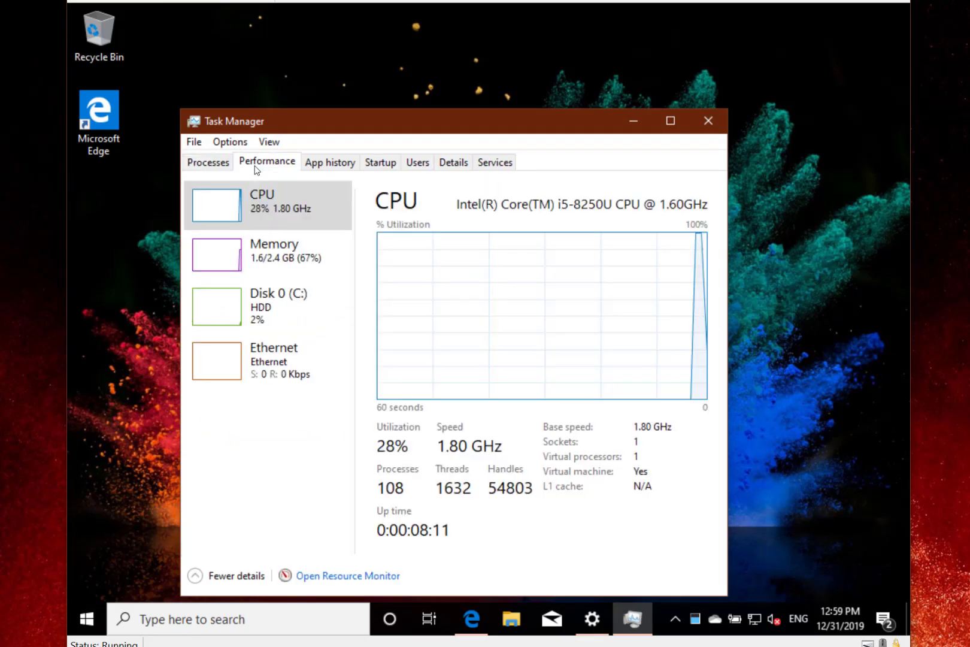
click(273, 295)
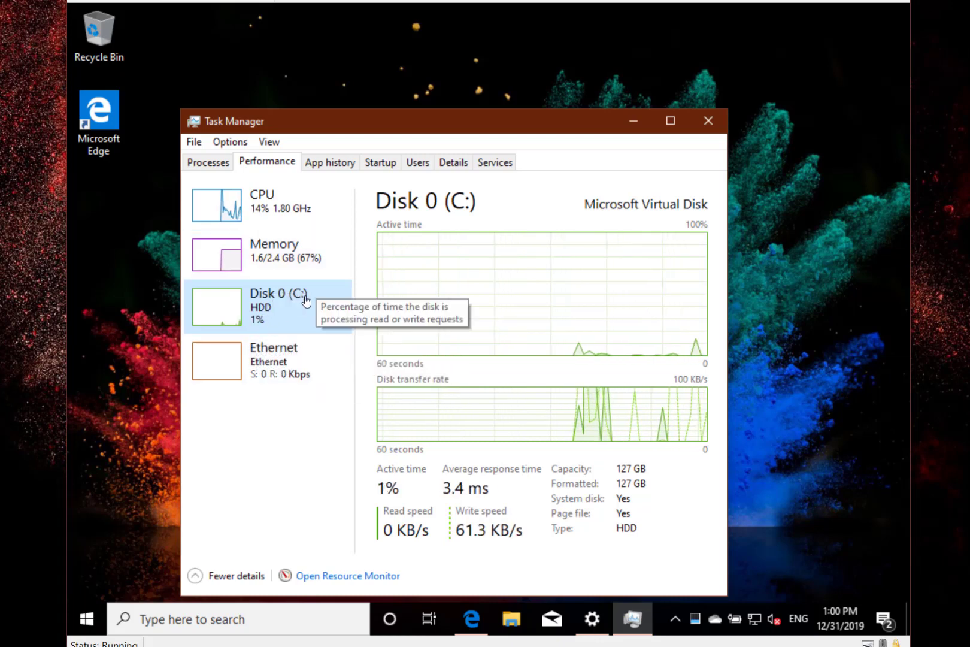
key(super+d)
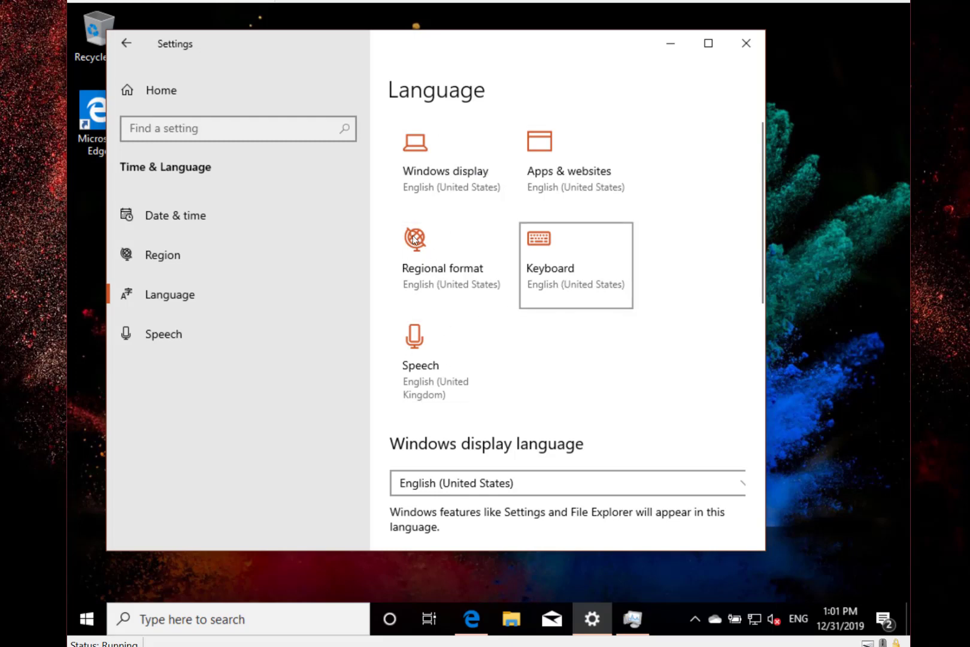
Open the Keyboard input settings, then go back to the Language page.
click(548, 261)
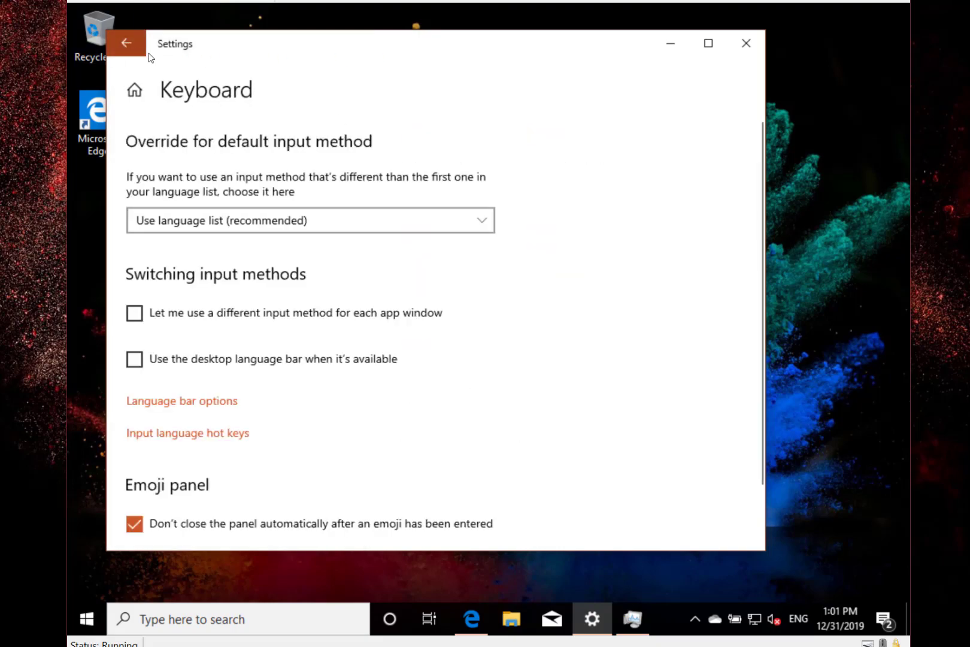
click(123, 44)
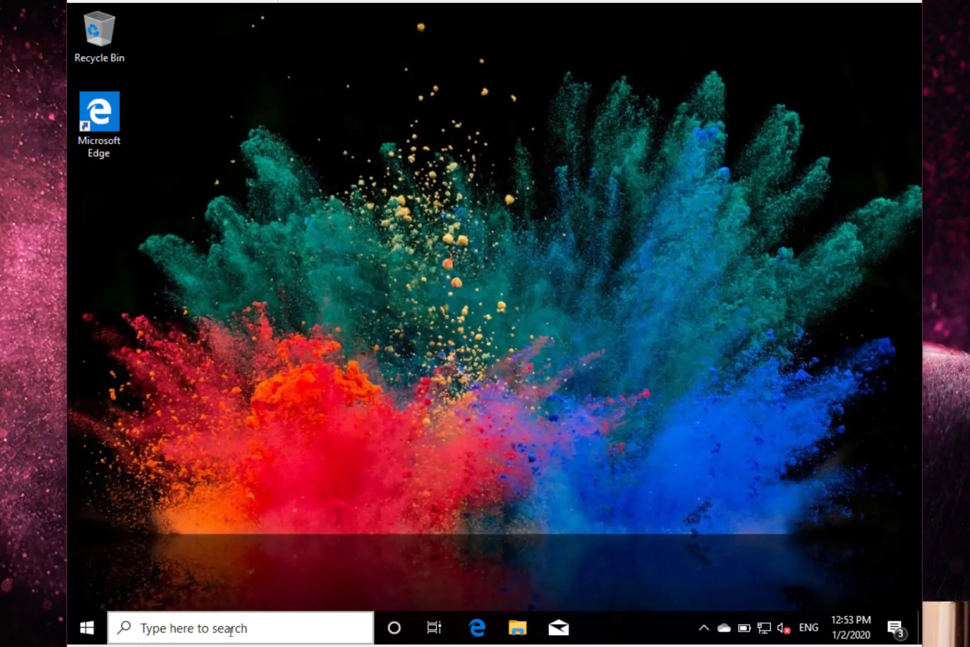
Launch Calculator via search, pin it on top in compact view, and open File Explorer.
click(230, 632)
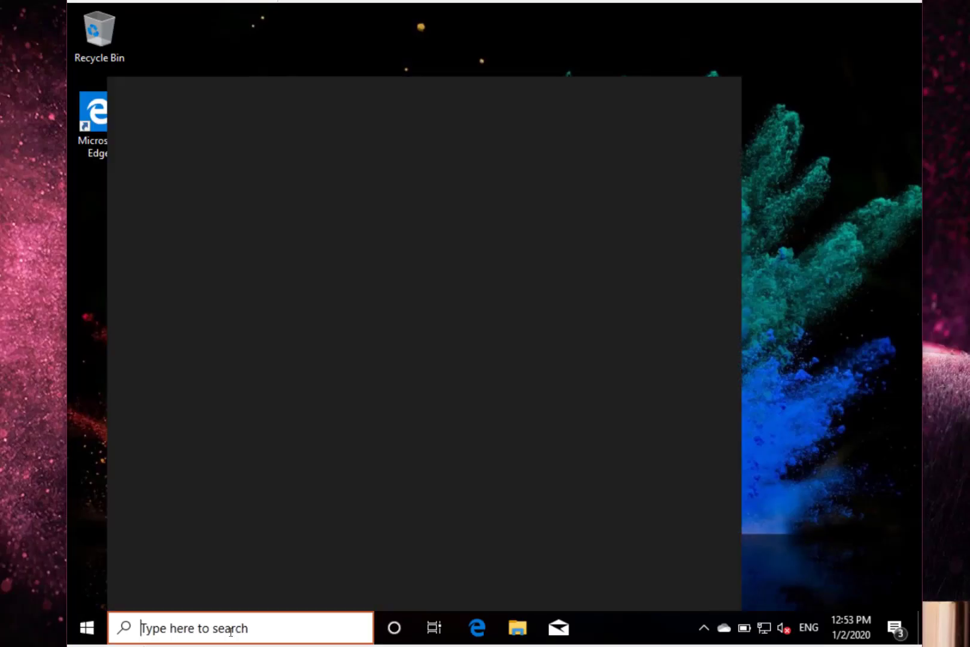
text(cac)
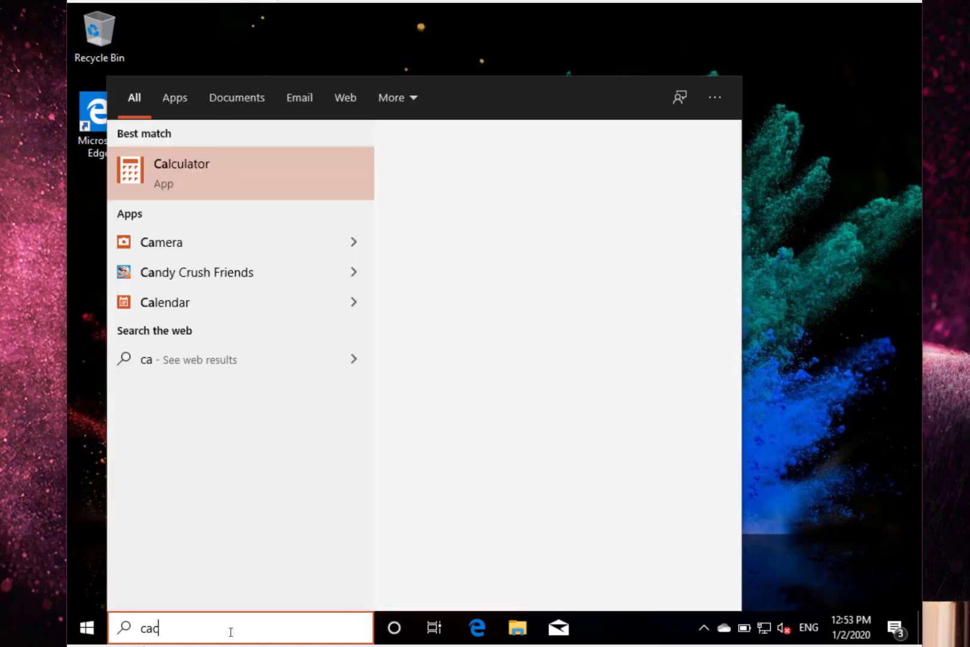
click(268, 153)
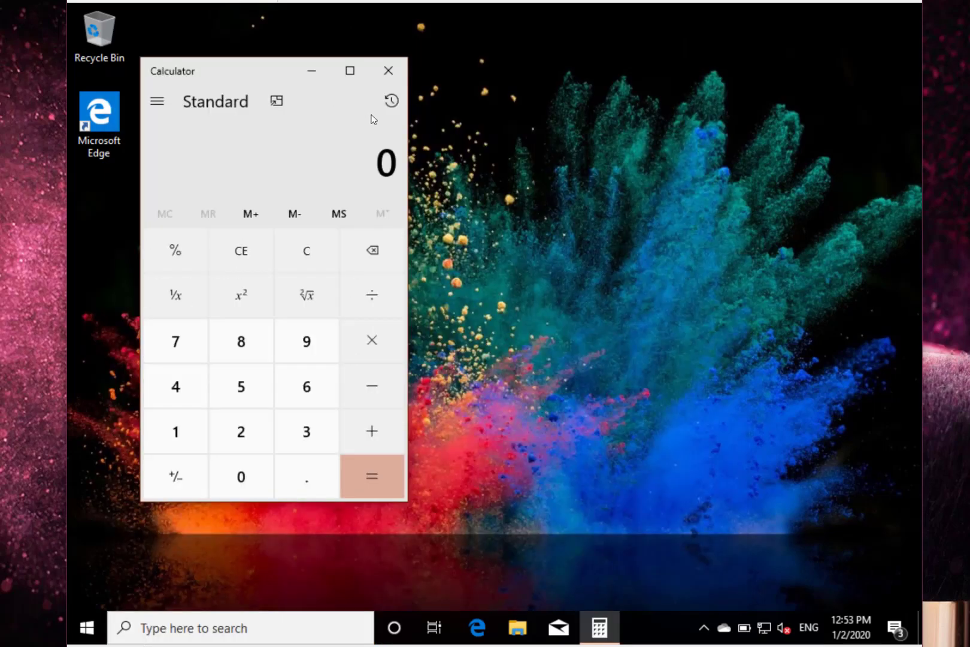
click(276, 100)
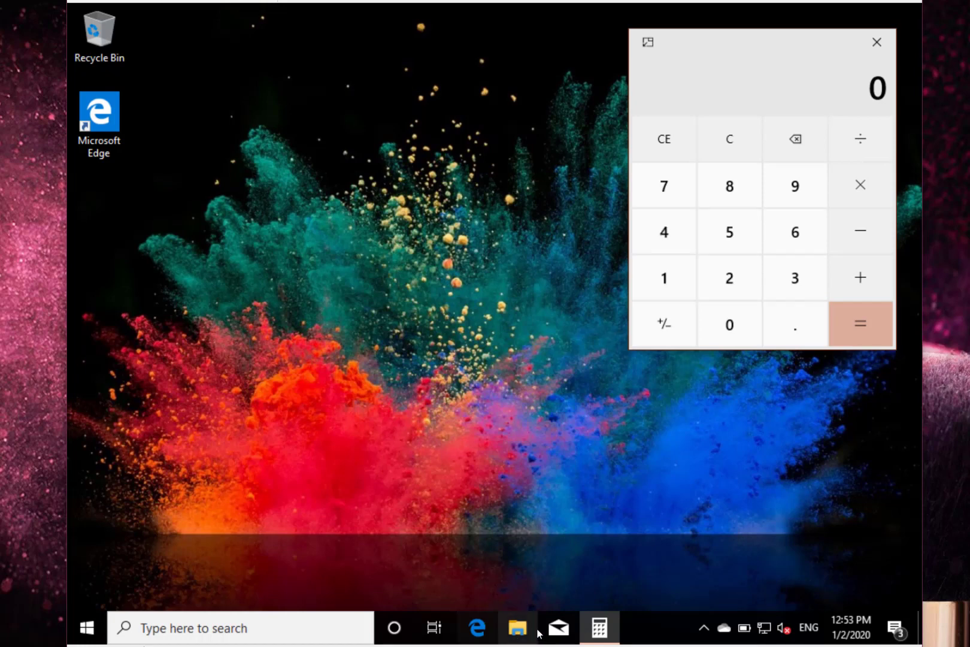
click(516, 628)
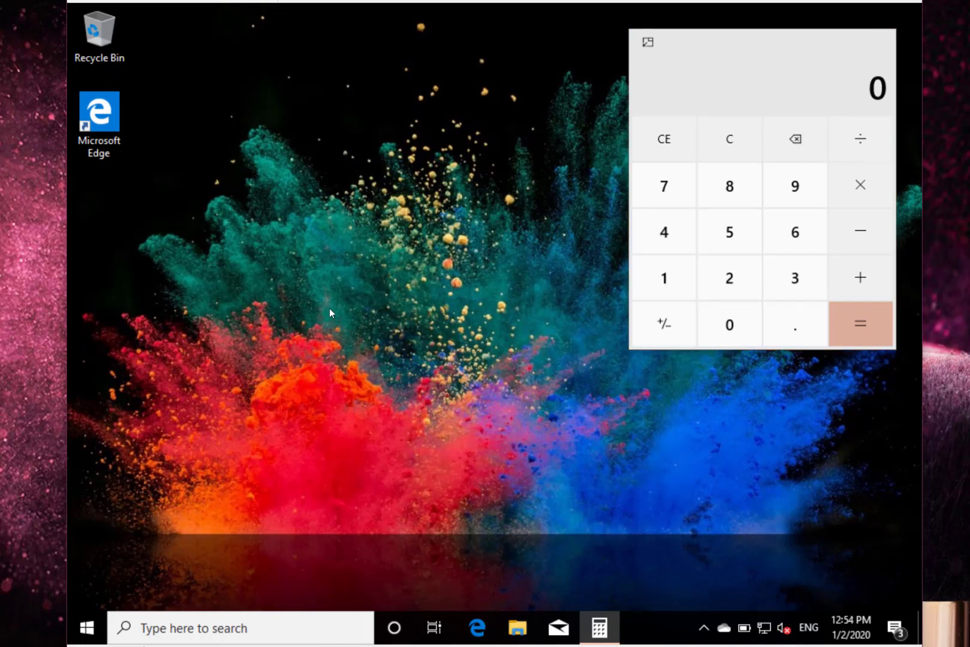